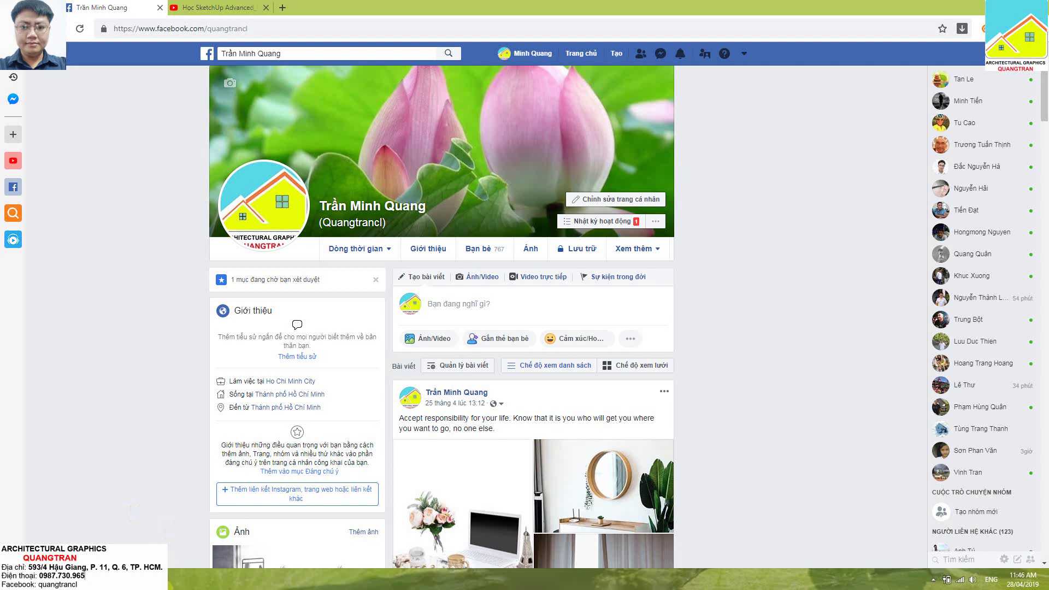
# Step: Switch from the Facebook profile page to the SketchUp table-base model
pyautogui.click(145, 519)
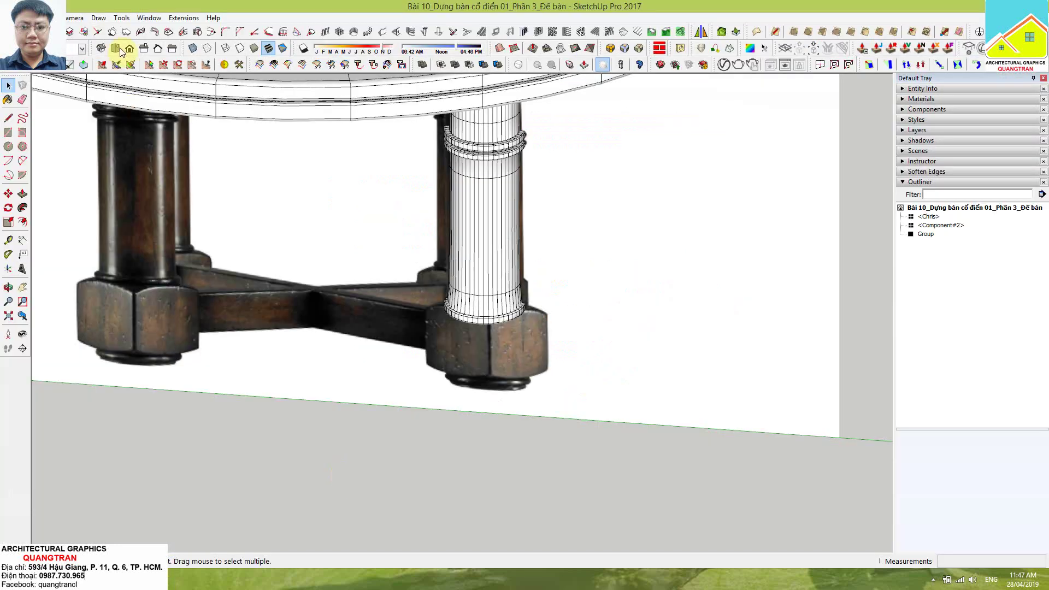
# Step: In Right view, draw a rectangle over the right leg's foot
pyautogui.click(144, 48)
pyautogui.scroll(-3, 796, 300)
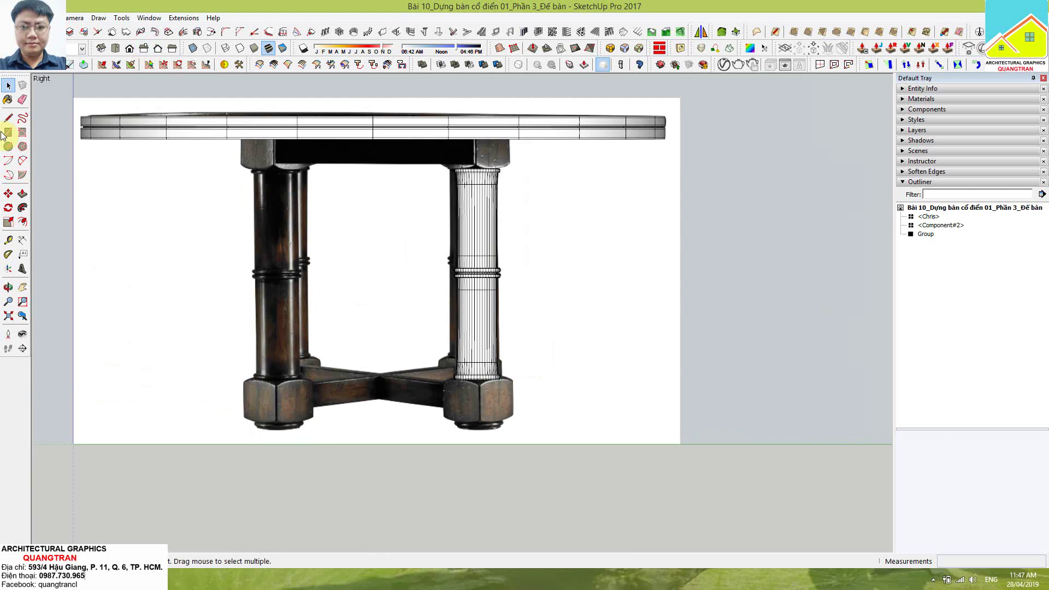
pyautogui.click(7, 131)
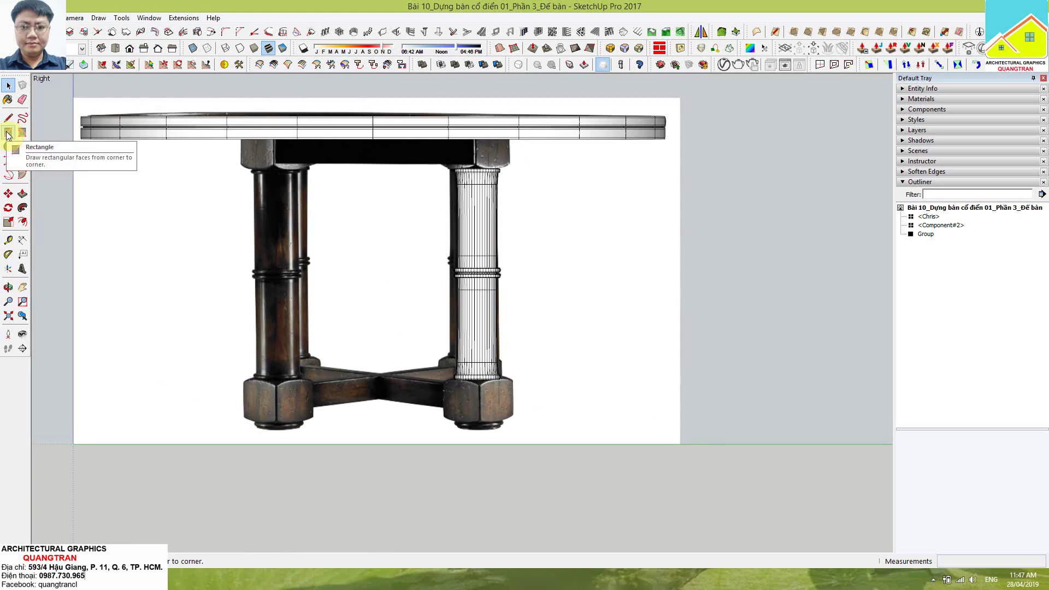
pyautogui.scroll(3, 464, 421)
pyautogui.scroll(3, 399, 295)
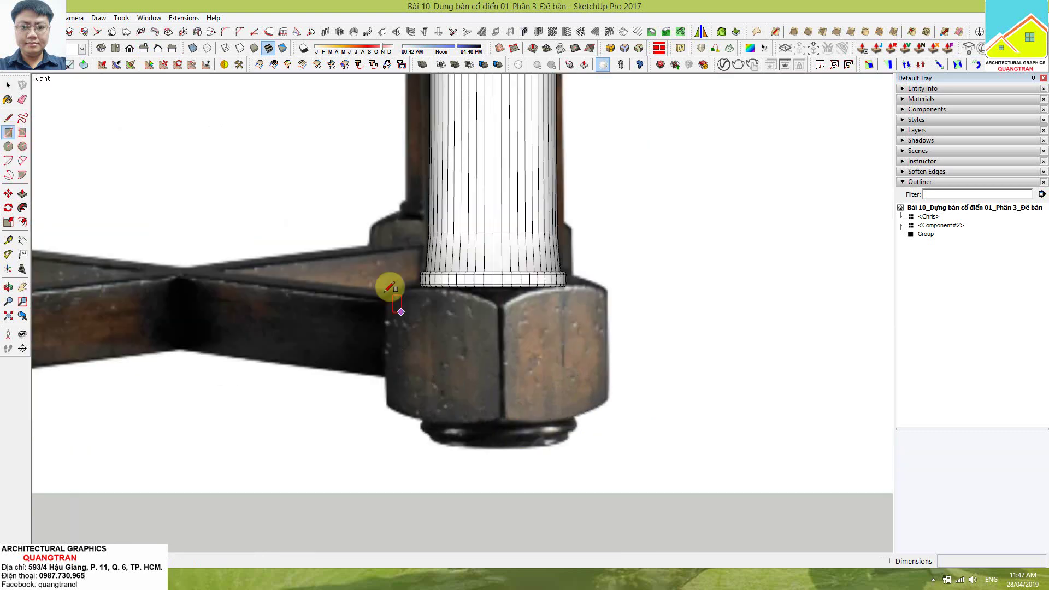
pyautogui.click(377, 277)
pyautogui.click(388, 292)
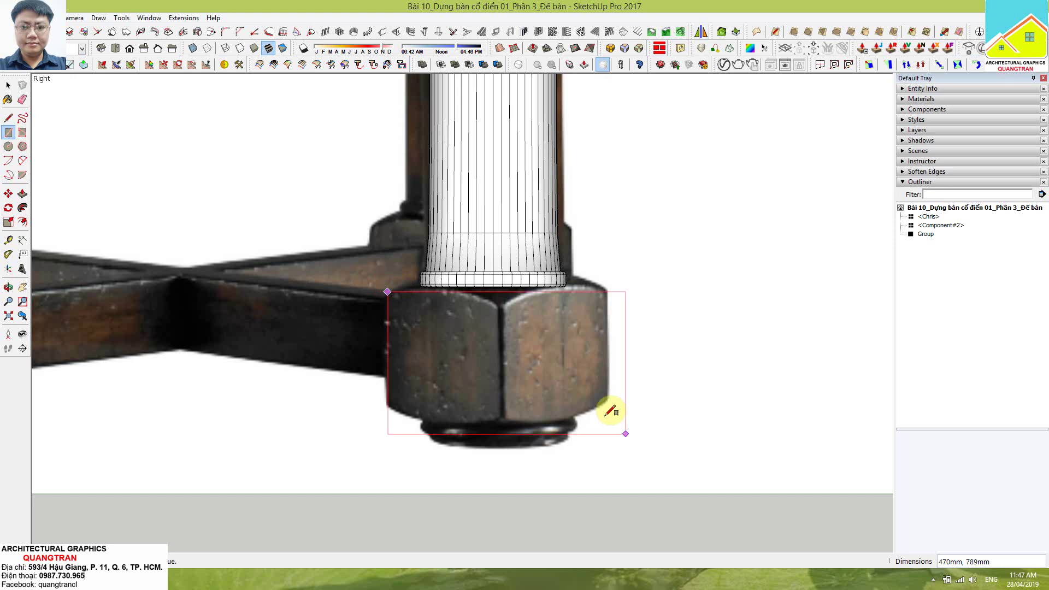
pyautogui.click(603, 414)
# Step: Push/Pull the rectangle into a block about 711mm deep
pyautogui.press('p')
pyautogui.moveTo(498, 436); pyautogui.dragTo(495, 416, button='middle')
pyautogui.click(495, 416)
pyautogui.moveTo(609, 467)
pyautogui.mouseDown(button='middle')
pyautogui.moveTo(667, 469)
pyautogui.moveTo(551, 499)
pyautogui.moveTo(468, 328)
pyautogui.mouseUp(button='middle')
pyautogui.scroll(-3, 416, 347)
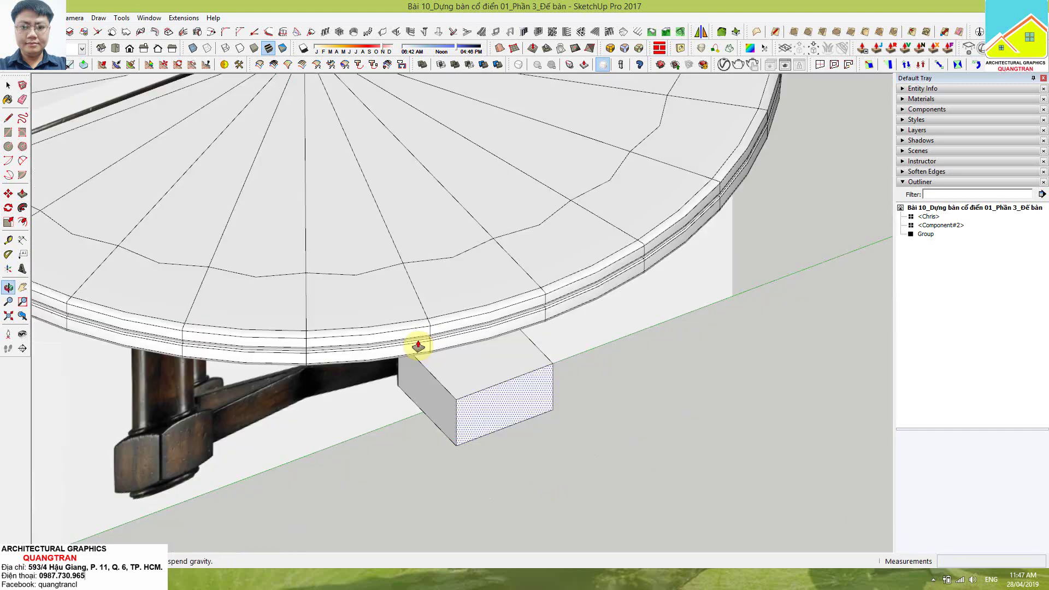
pyautogui.press('space')
# Step: Make the whole block into a group
pyautogui.tripleClick(457, 373)
pyautogui.scroll(2, 457, 373)
pyautogui.rightClick(459, 368)
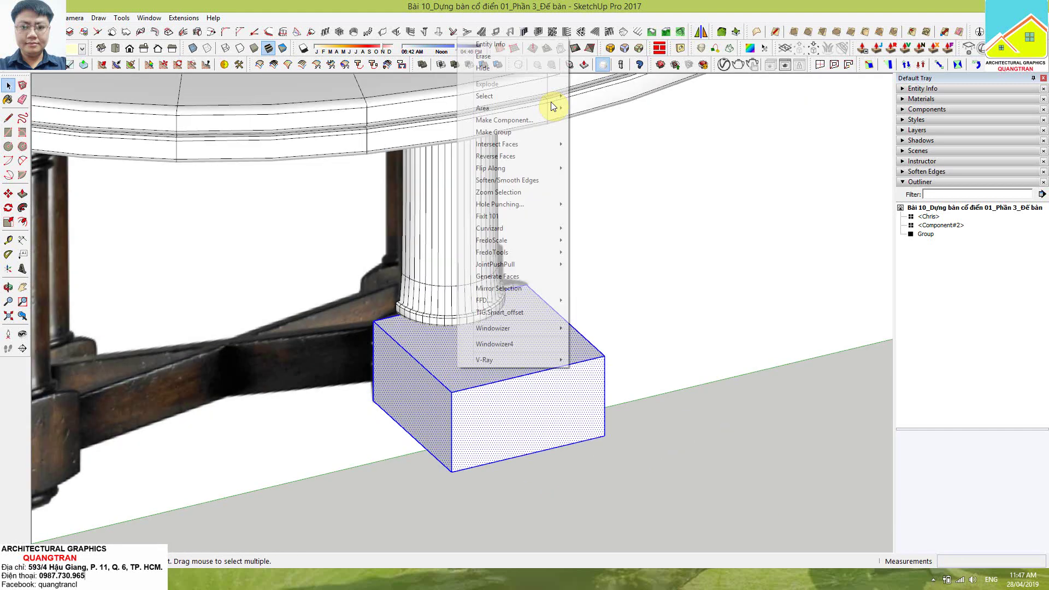
pyautogui.click(510, 132)
# Step: Draw a diagonal across the block's top and rotate the block 45 degrees
pyautogui.press('l')
pyautogui.click(373, 322)
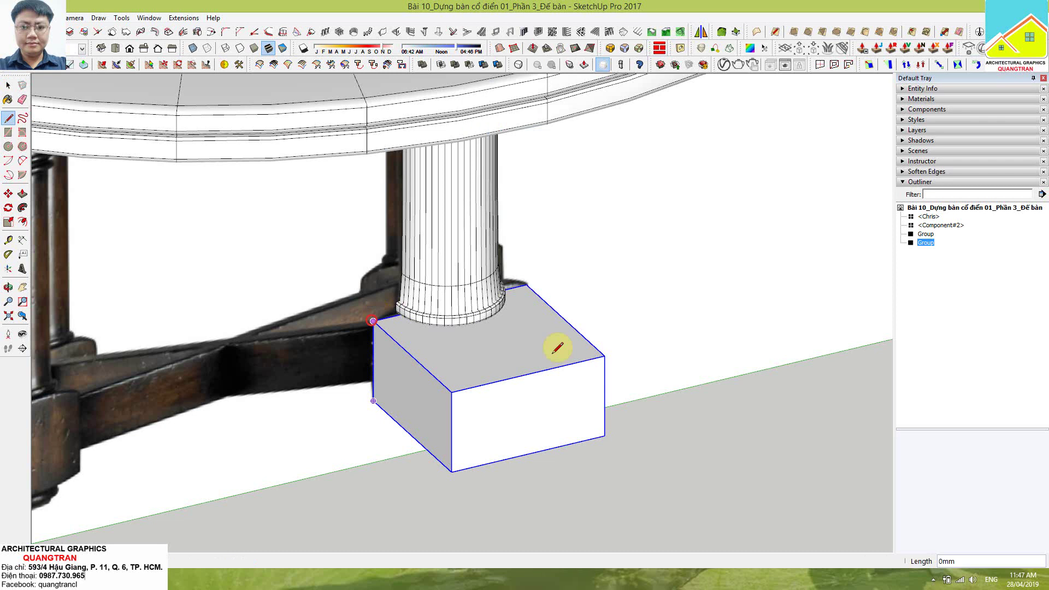
pyautogui.click(604, 355)
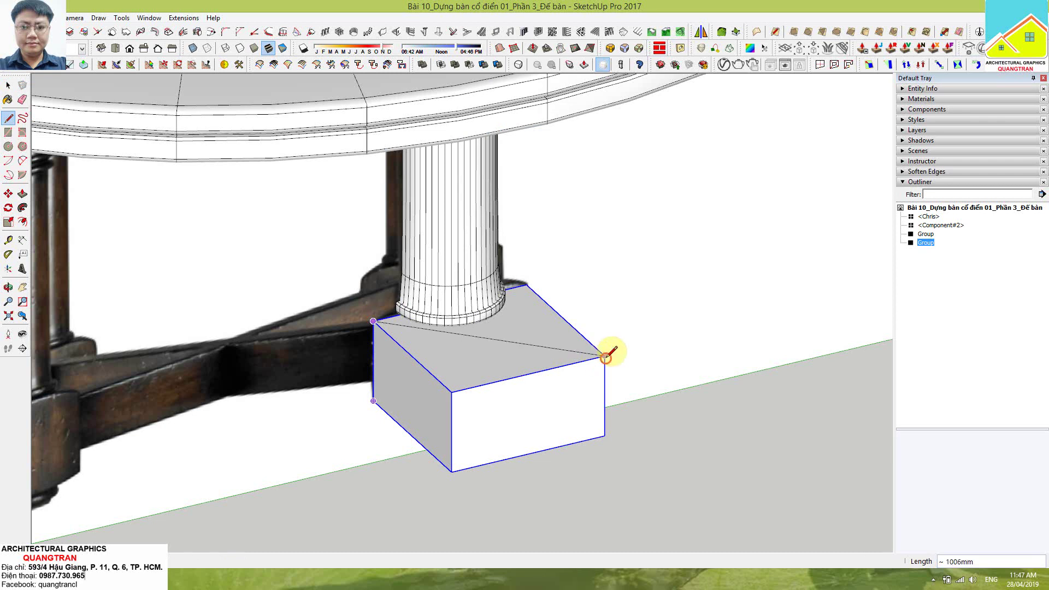
pyautogui.press('space')
pyautogui.keyDown('shift'); pyautogui.click(501, 340); pyautogui.keyUp('shift')
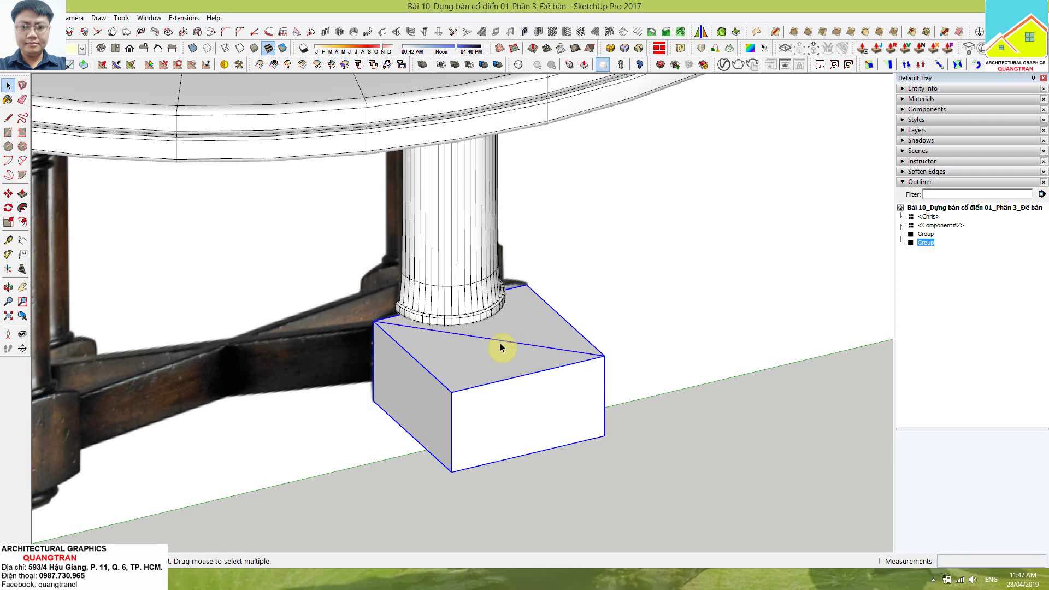
pyautogui.press('q')
pyautogui.click(489, 338)
pyautogui.click(542, 346)
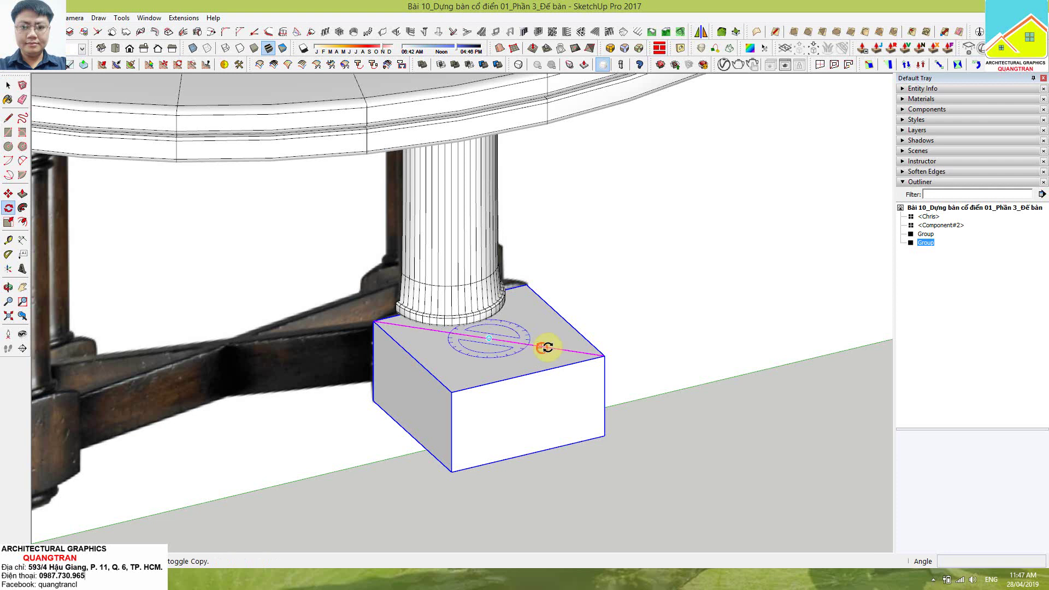
pyautogui.write('45')
pyautogui.press('Return')
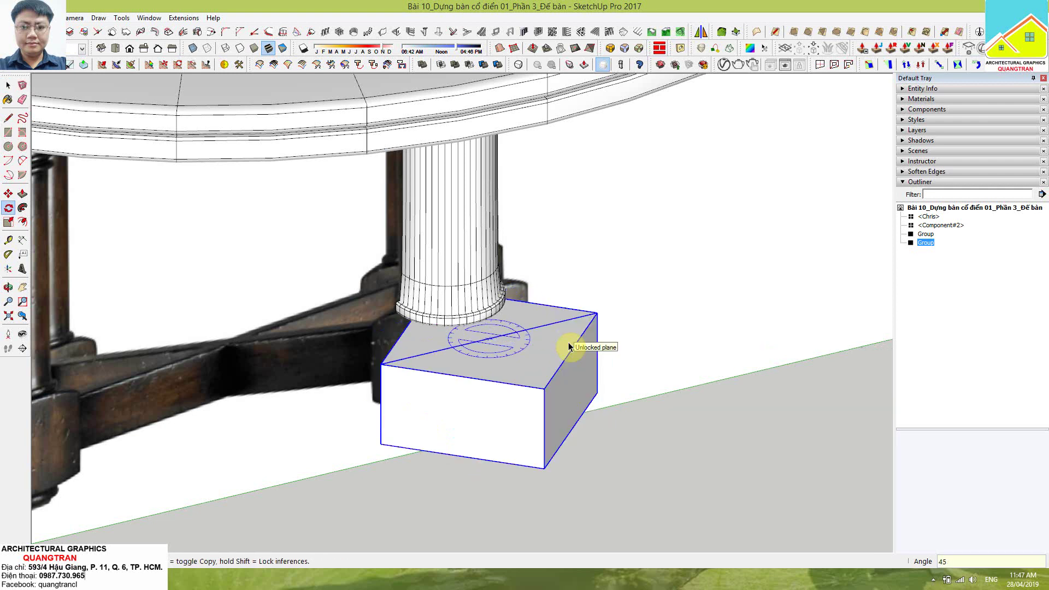
pyautogui.press('space')
# Step: Move the block so it sits under the white column's foot
pyautogui.moveTo(593, 415)
pyautogui.mouseDown(button='middle')
pyautogui.moveTo(395, 346)
pyautogui.moveTo(416, 372)
pyautogui.moveTo(445, 341)
pyautogui.moveTo(460, 347)
pyautogui.mouseUp(button='middle')
pyautogui.click(530, 409)
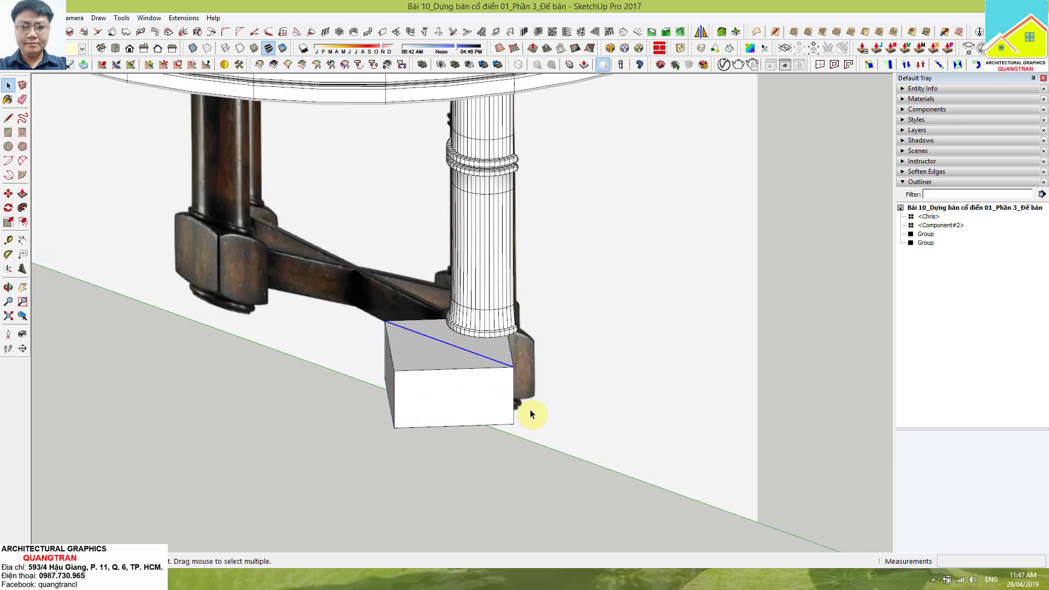
pyautogui.moveTo(530, 409)
pyautogui.mouseDown(button='middle')
pyautogui.moveTo(405, 418)
pyautogui.moveTo(453, 435)
pyautogui.mouseUp(button='middle')
pyautogui.click(491, 417)
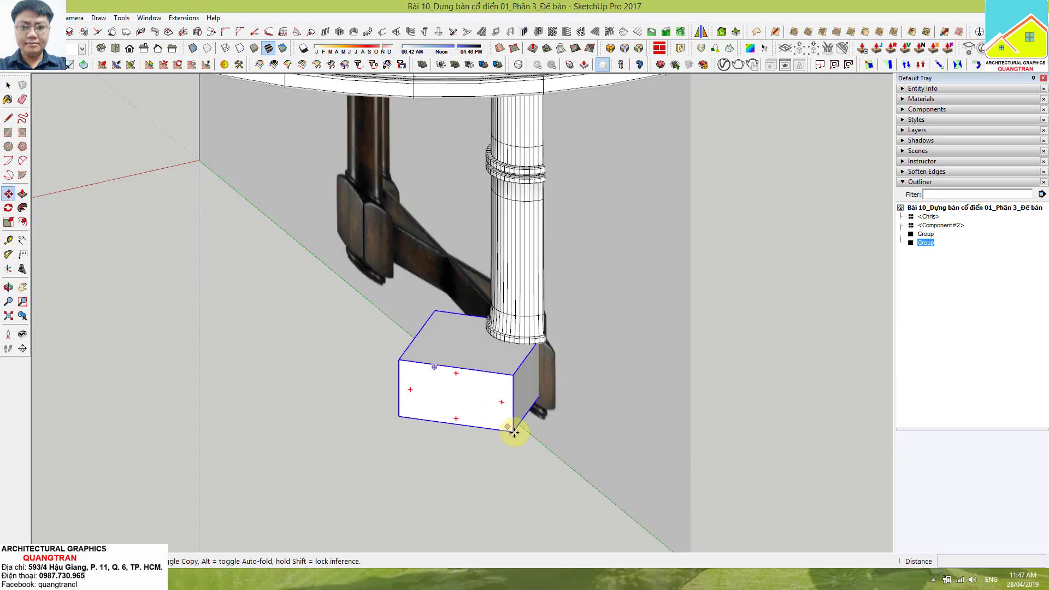
pyautogui.press('m')
pyautogui.click(512, 430)
pyautogui.click(563, 401)
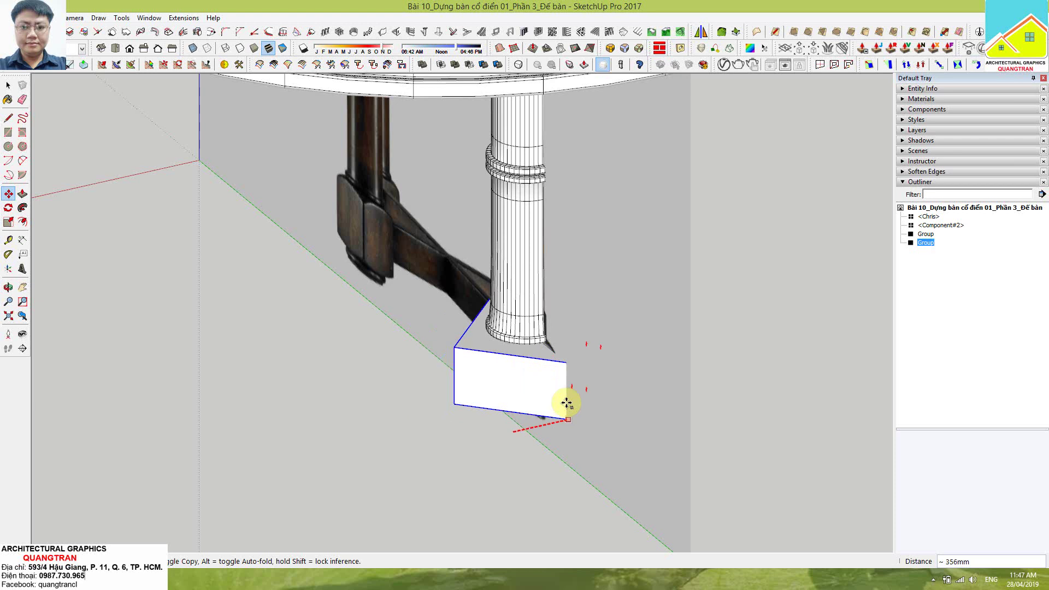
pyautogui.moveTo(489, 399)
pyautogui.mouseDown(button='middle')
pyautogui.moveTo(178, 354)
pyautogui.moveTo(438, 321)
pyautogui.moveTo(583, 283)
pyautogui.moveTo(529, 365)
pyautogui.moveTo(514, 294)
pyautogui.moveTo(545, 244)
pyautogui.moveTo(663, 277)
pyautogui.moveTo(687, 326)
pyautogui.mouseUp(button='middle')
pyautogui.press('space')
pyautogui.scroll(3, 686, 325)
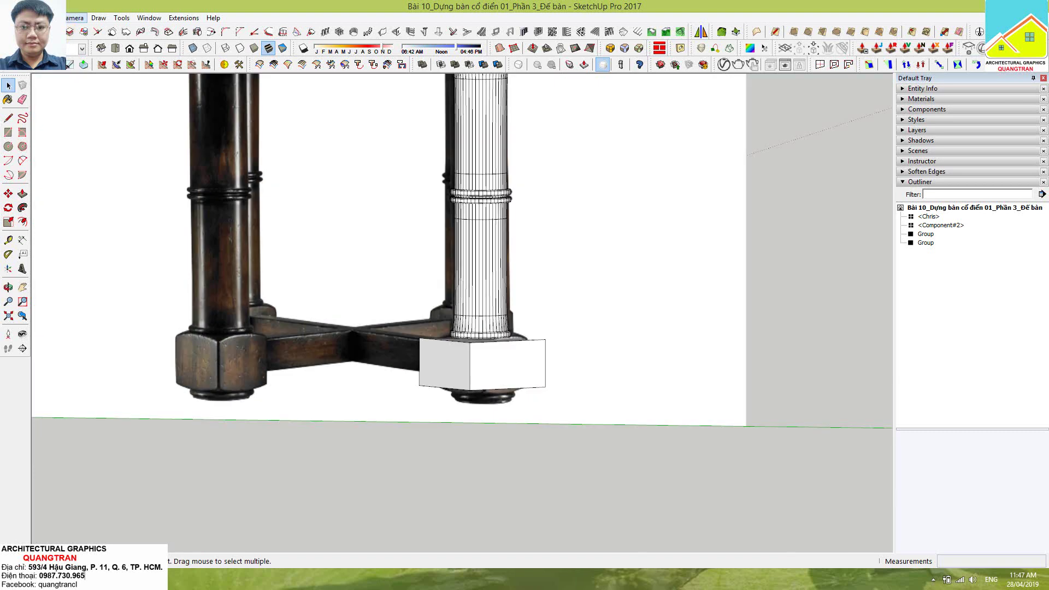
# Step: Check the component-editing display options, leaving them unchanged
pyautogui.click(49, 17)
pyautogui.click(113, 173)
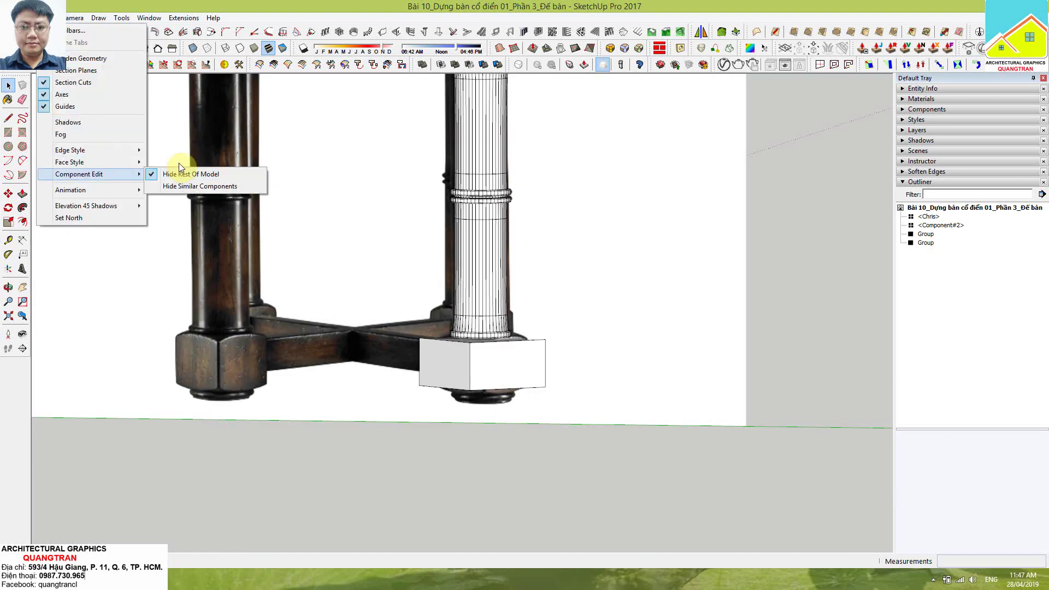
pyautogui.click(791, 245)
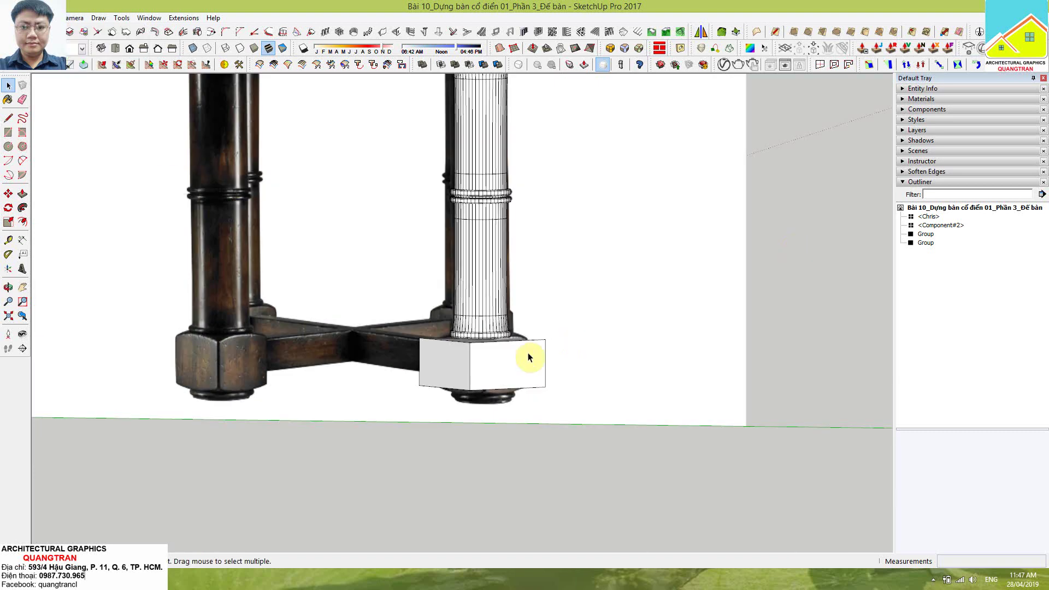
pyautogui.scroll(2, 499, 338)
pyautogui.scroll(2, 516, 390)
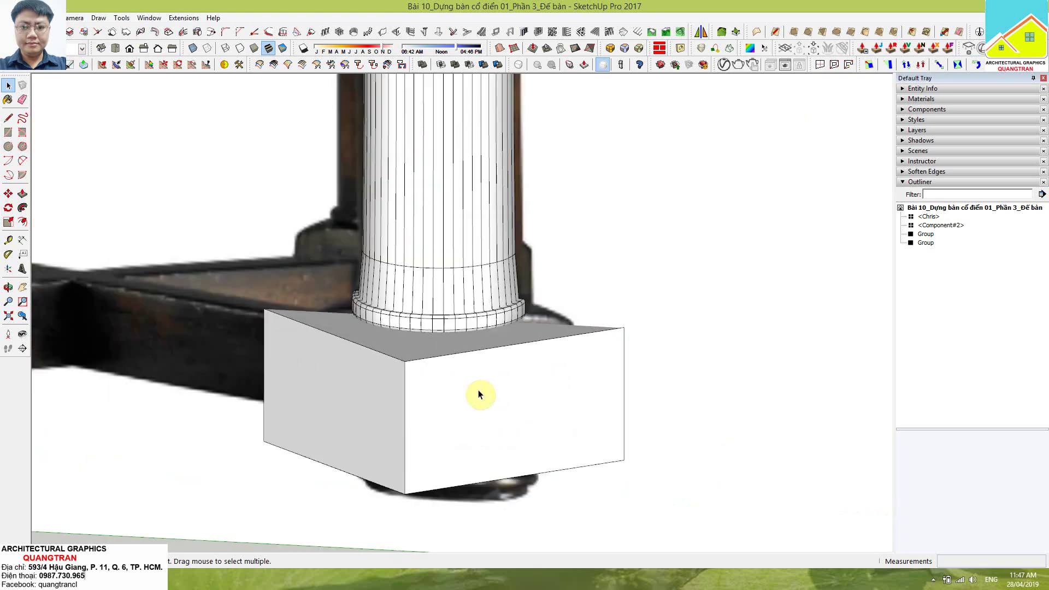
pyautogui.scroll(1, 477, 389)
pyautogui.scroll(-2, 448, 257)
# Step: Scale the block's footprint by 0.72 and its height by 1.19
pyautogui.press('space')
pyautogui.click(426, 386)
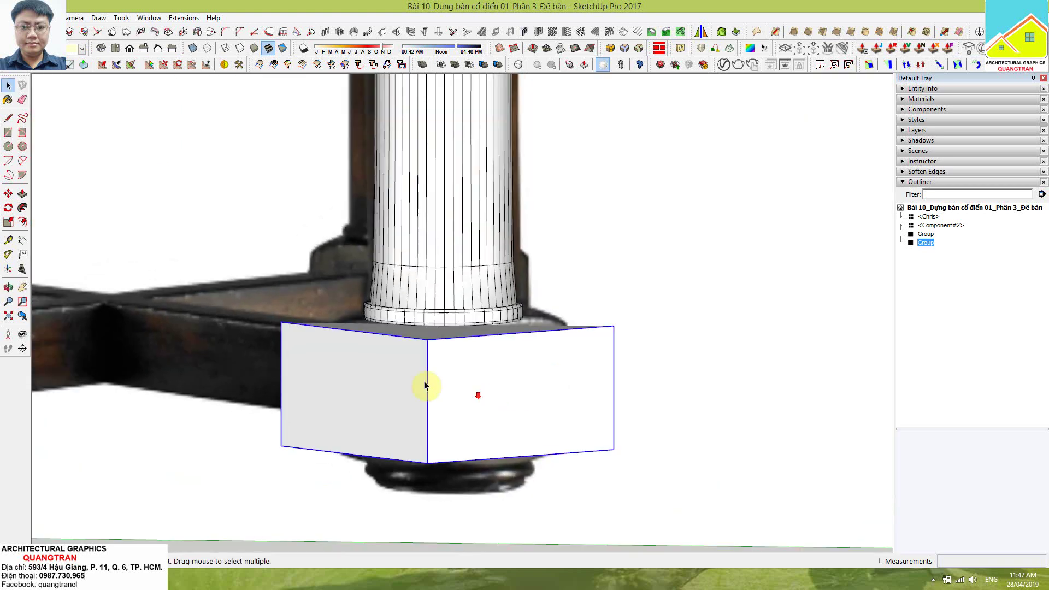
pyautogui.scroll(-2, 404, 377)
pyautogui.press('s')
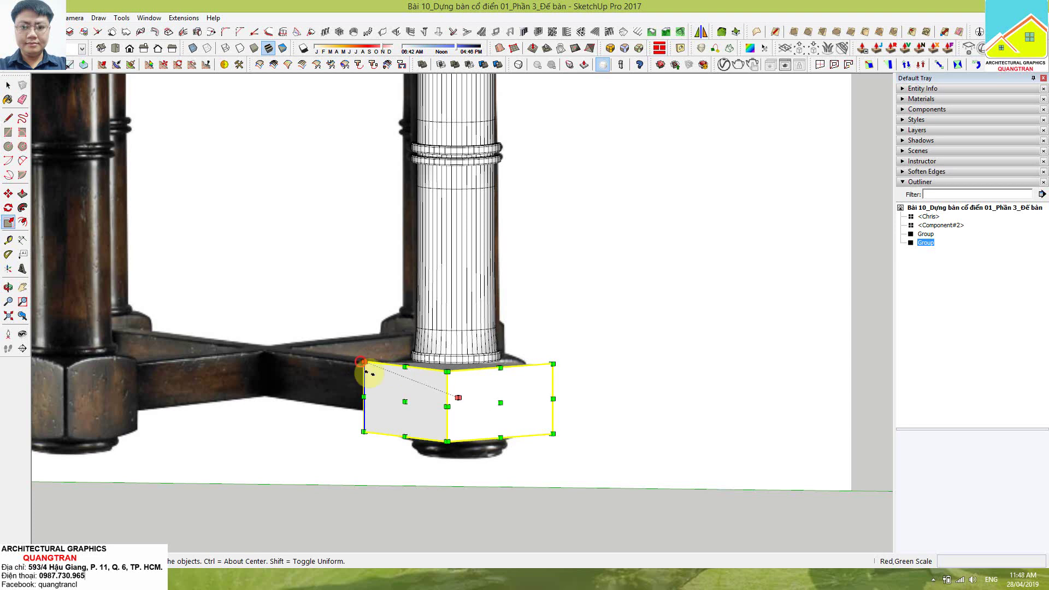
pyautogui.moveTo(362, 363); pyautogui.dragTo(390, 370)
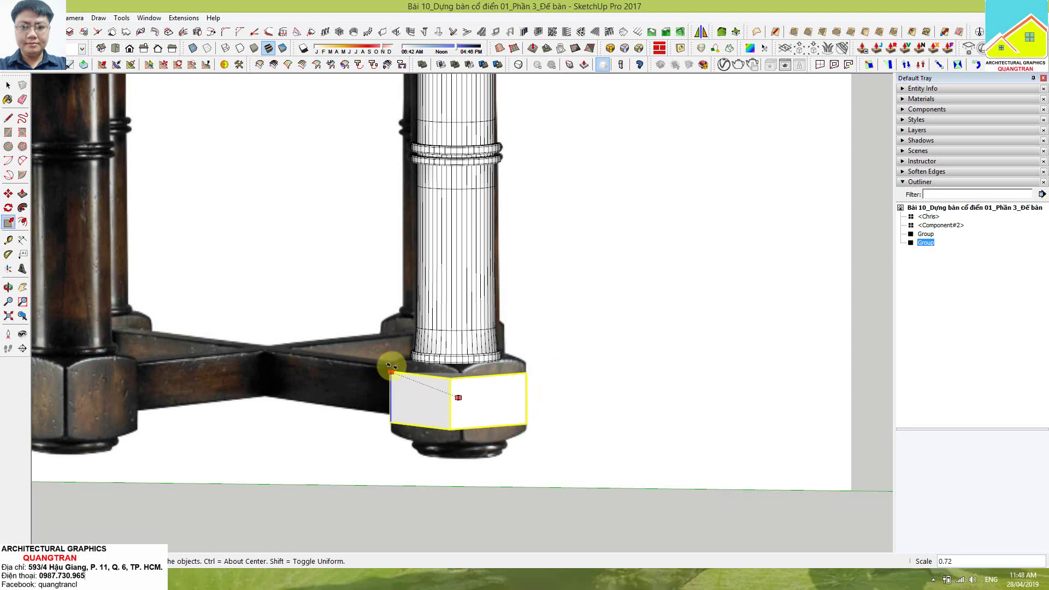
pyautogui.moveTo(390, 370)
pyautogui.mouseDown(button='middle')
pyautogui.moveTo(473, 351)
pyautogui.moveTo(461, 366)
pyautogui.mouseUp(button='middle')
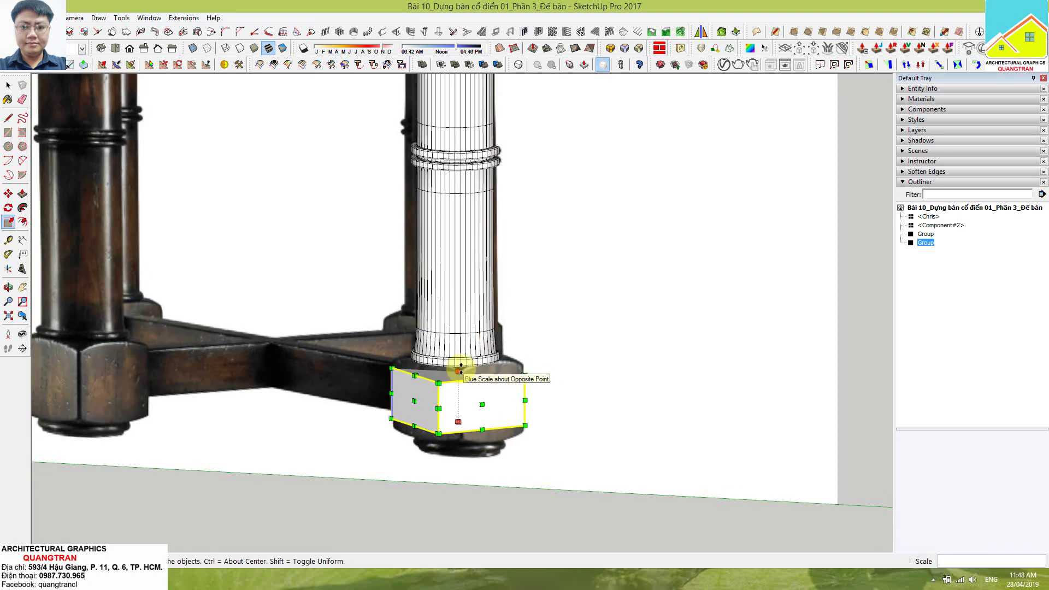
pyautogui.moveTo(459, 371); pyautogui.dragTo(456, 368)
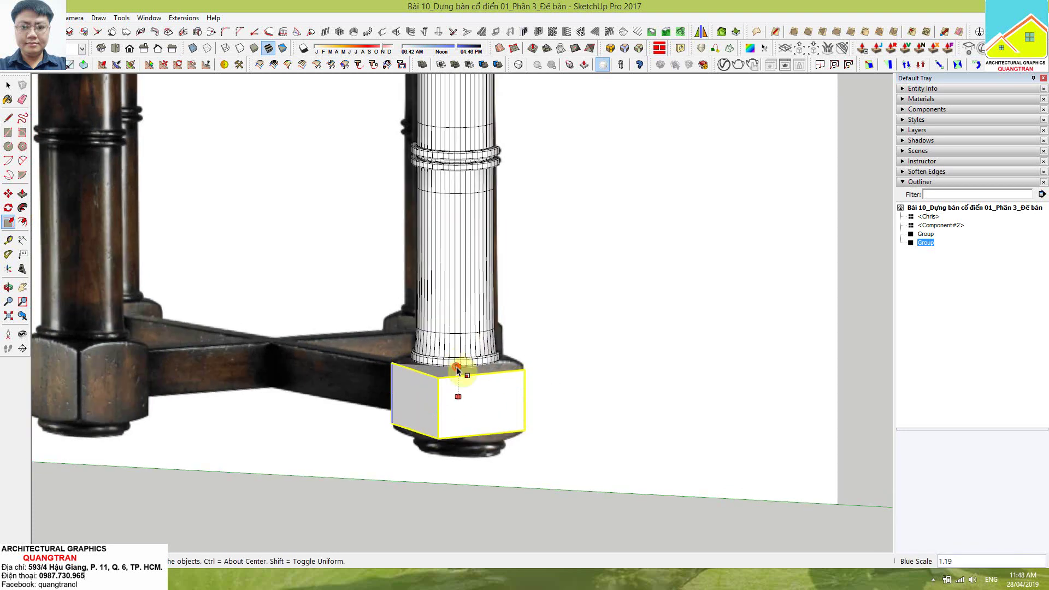
pyautogui.moveTo(457, 370)
pyautogui.mouseDown(button='middle')
pyautogui.moveTo(521, 221)
pyautogui.moveTo(429, 382)
pyautogui.moveTo(91, 400)
pyautogui.moveTo(112, 421)
pyautogui.moveTo(480, 375)
pyautogui.mouseUp(button='middle')
# Step: Open the block group and select all its faces and edges
pyautogui.press('space')
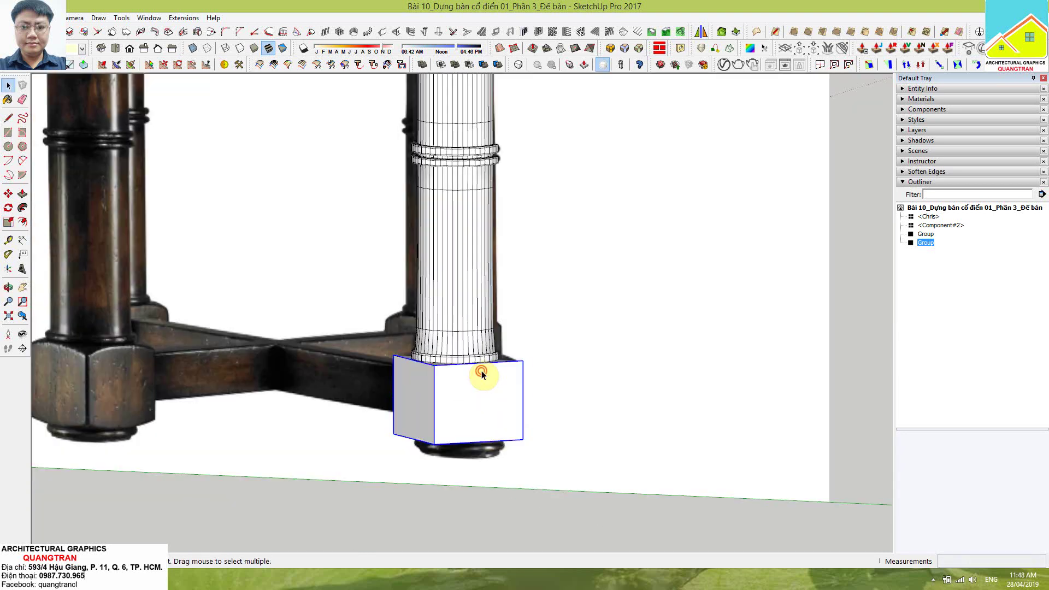
pyautogui.doubleClick(482, 375)
pyautogui.moveTo(340, 236); pyautogui.dragTo(671, 512)
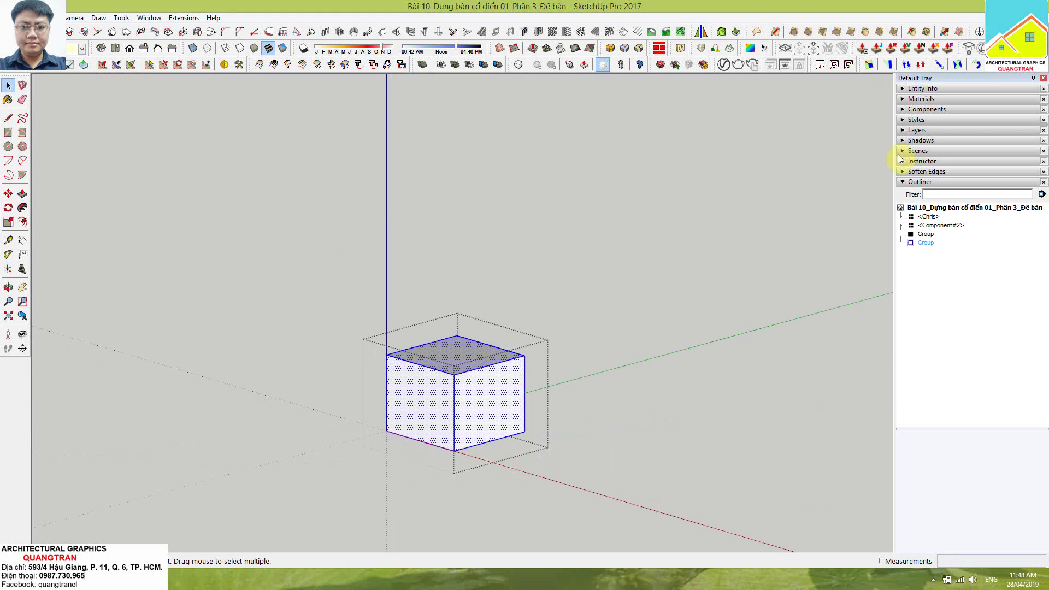
# Step: Split the box's faces into 4 divisions with SplitUp
pyautogui.click(822, 66)
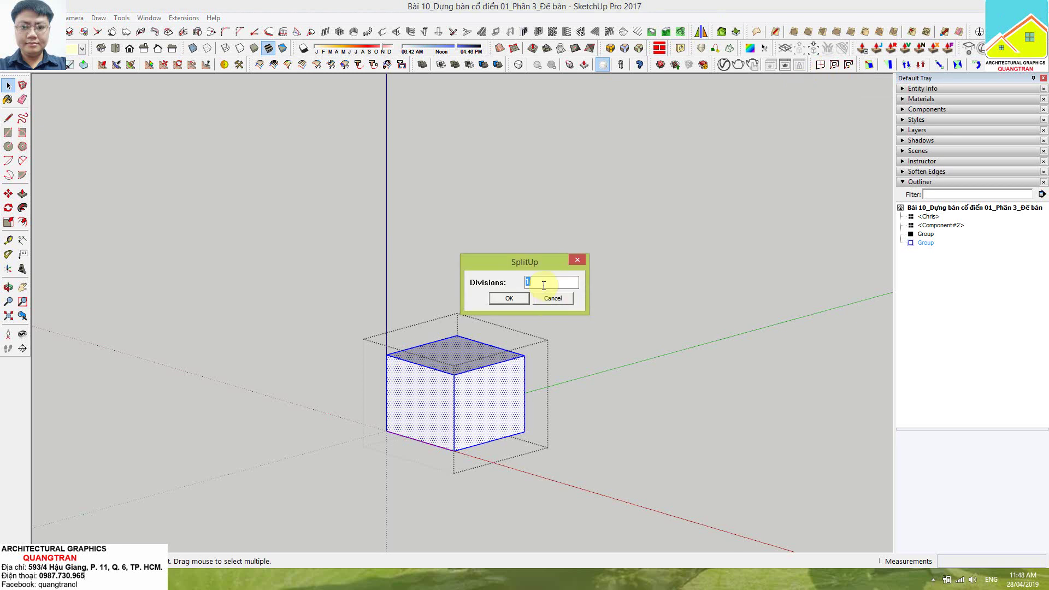
pyautogui.write('4')
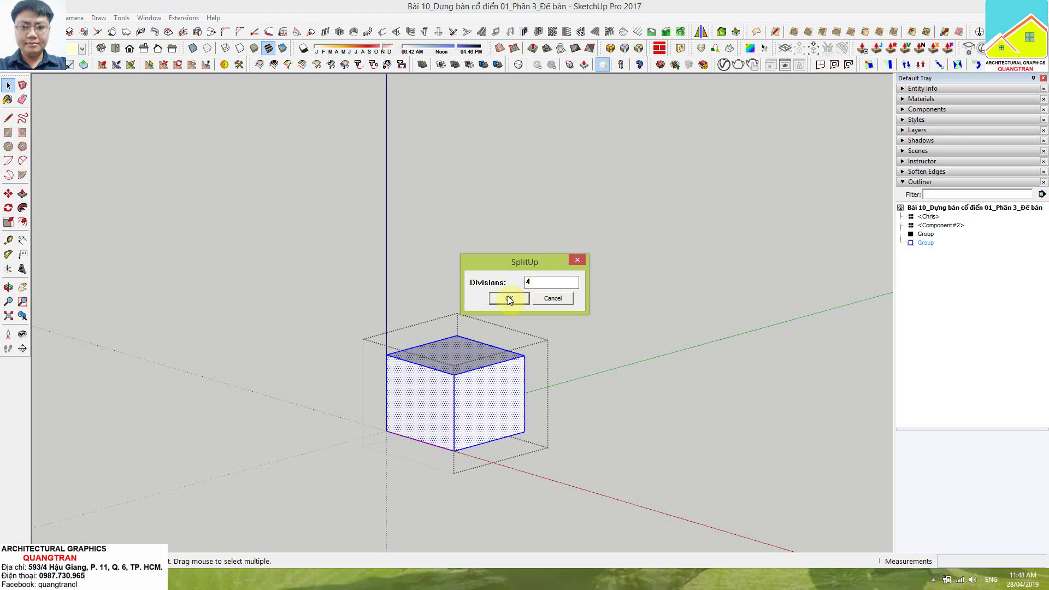
pyautogui.click(507, 297)
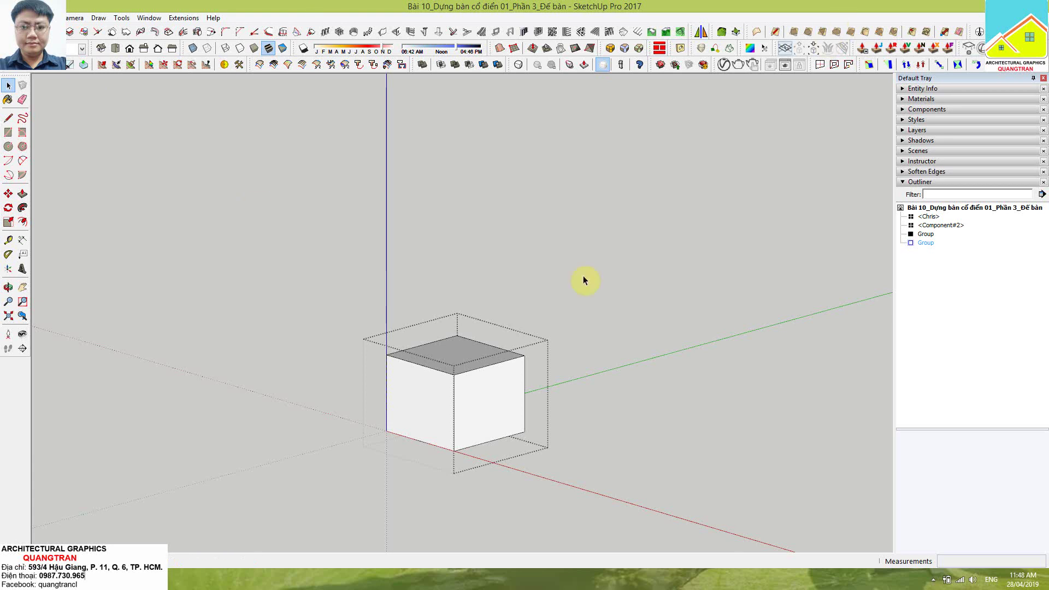
# Step: Round all the box's edges with RoundCorner at a 5mm offset
pyautogui.moveTo(260, 205); pyautogui.dragTo(624, 486)
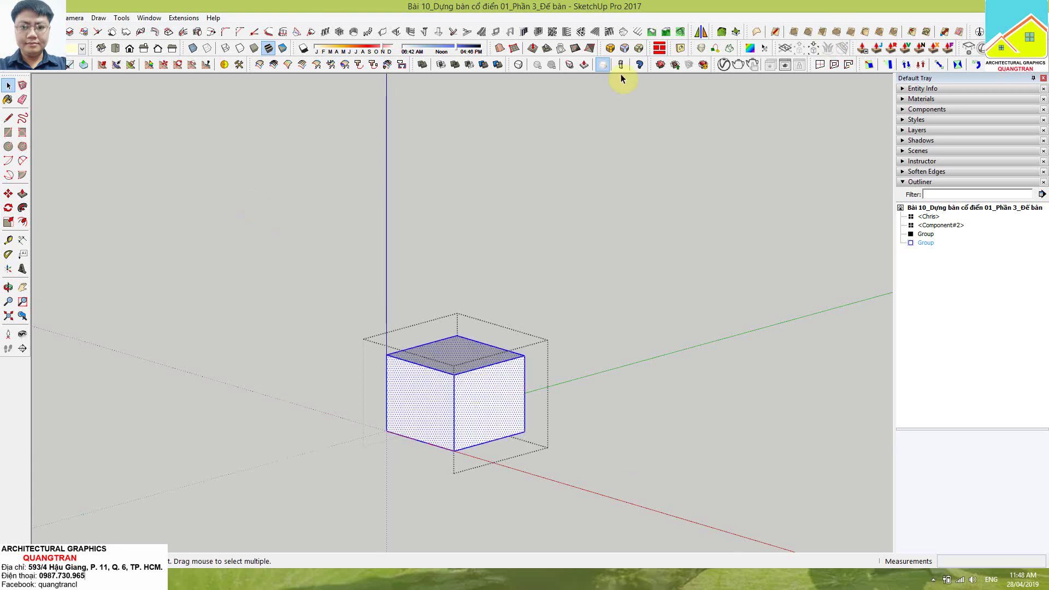
pyautogui.click(639, 48)
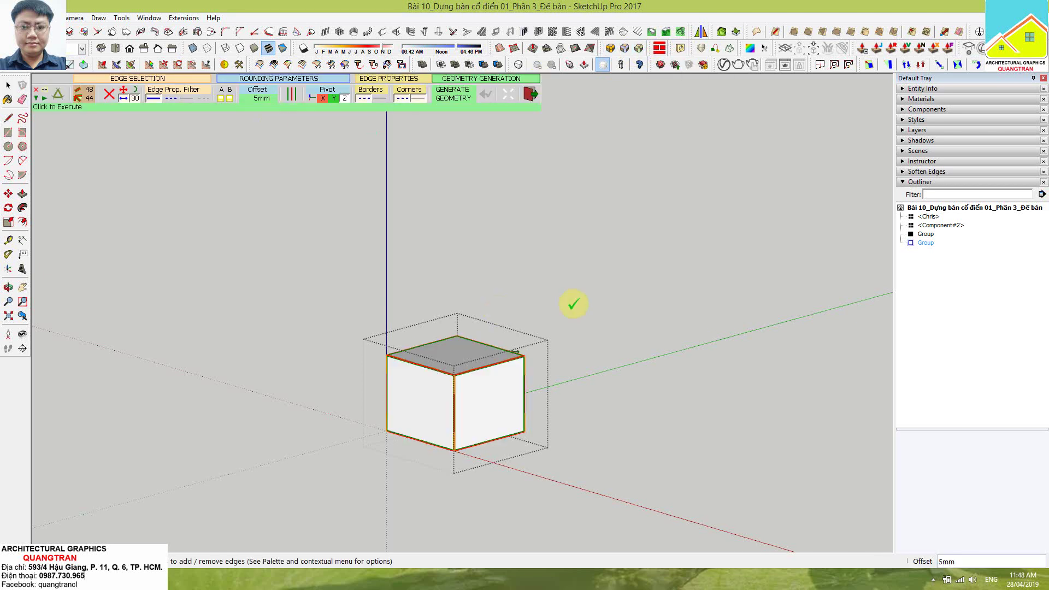
pyautogui.click(569, 300)
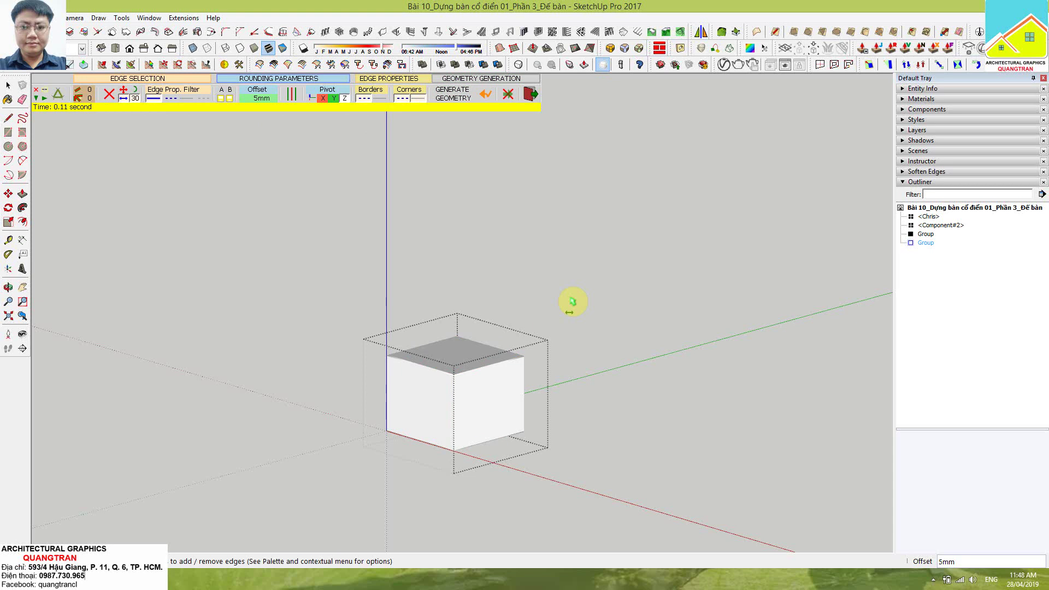
pyautogui.press('space')
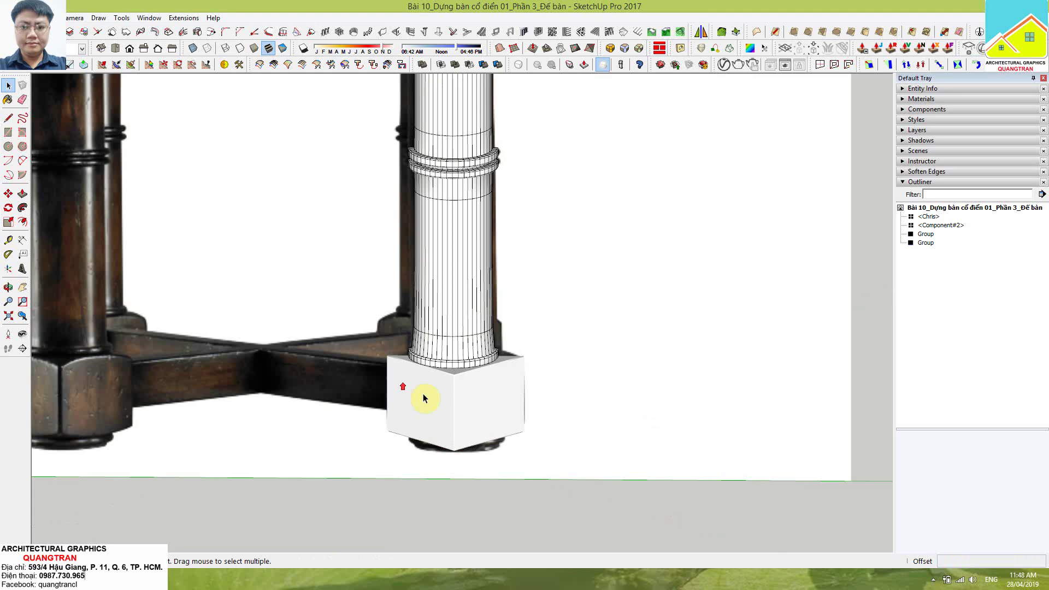
pyautogui.scroll(2, 441, 398)
# Step: Subdivide and smooth the block group with SUbD
pyautogui.click(441, 392)
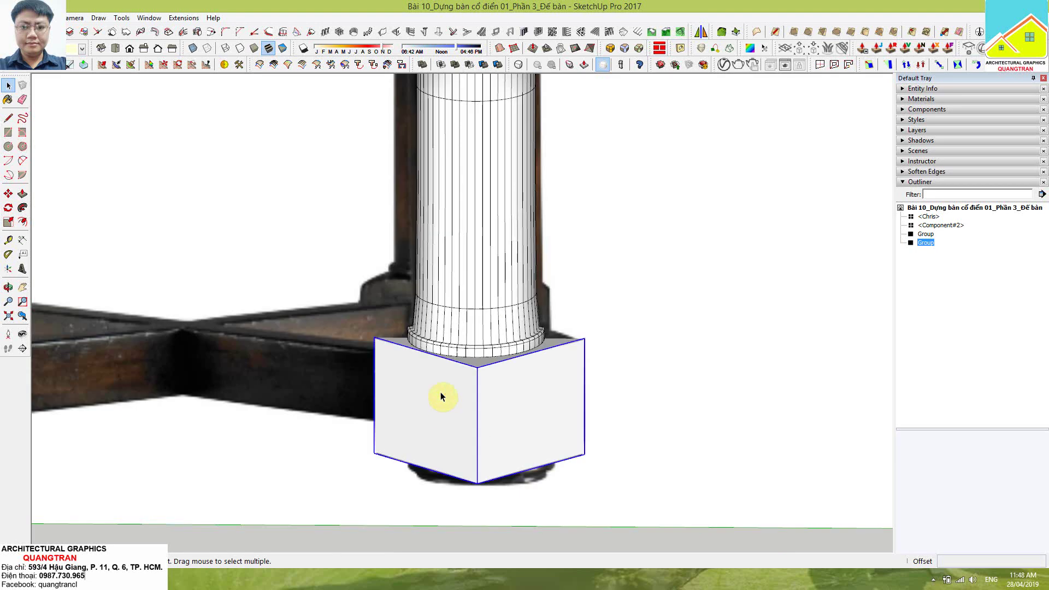
pyautogui.click(518, 65)
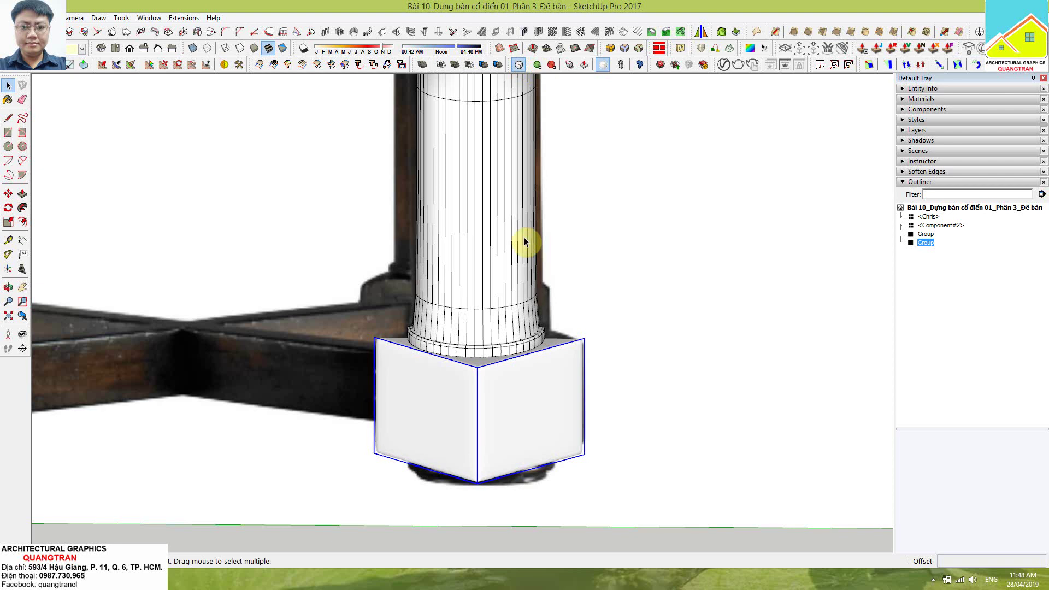
pyautogui.scroll(2, 499, 415)
# Step: Add a 3x3 FFD lattice to the block and open its control points
pyautogui.rightClick(560, 348)
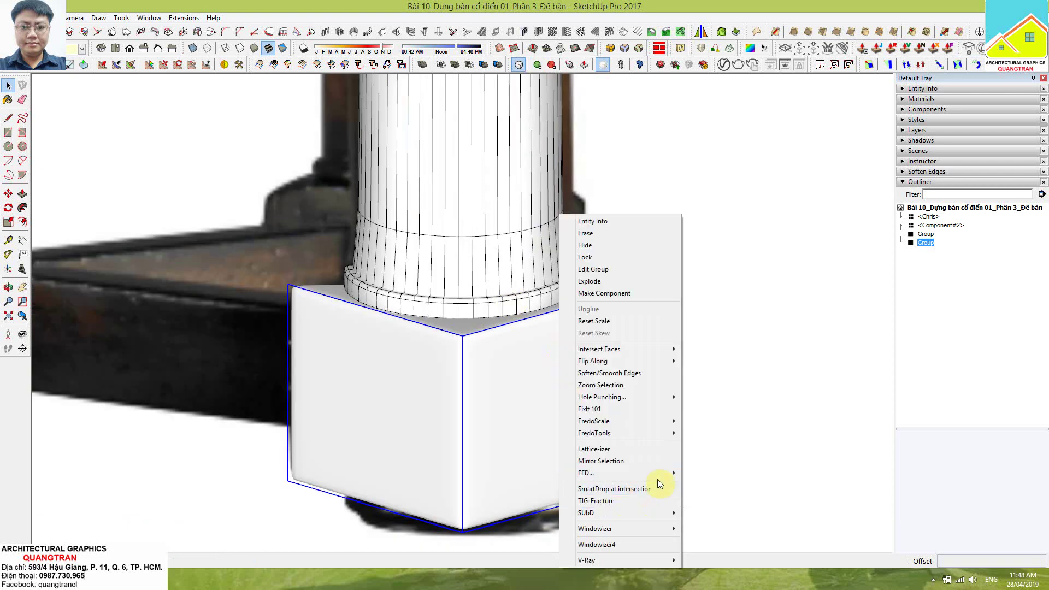
pyautogui.moveTo(621, 473)
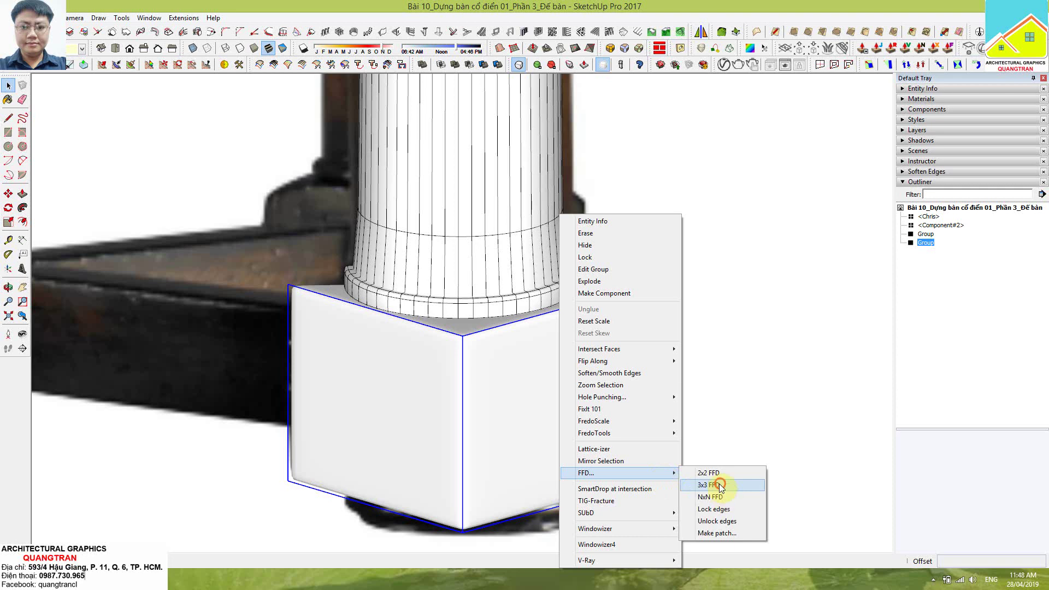
pyautogui.click(719, 485)
pyautogui.click(948, 234)
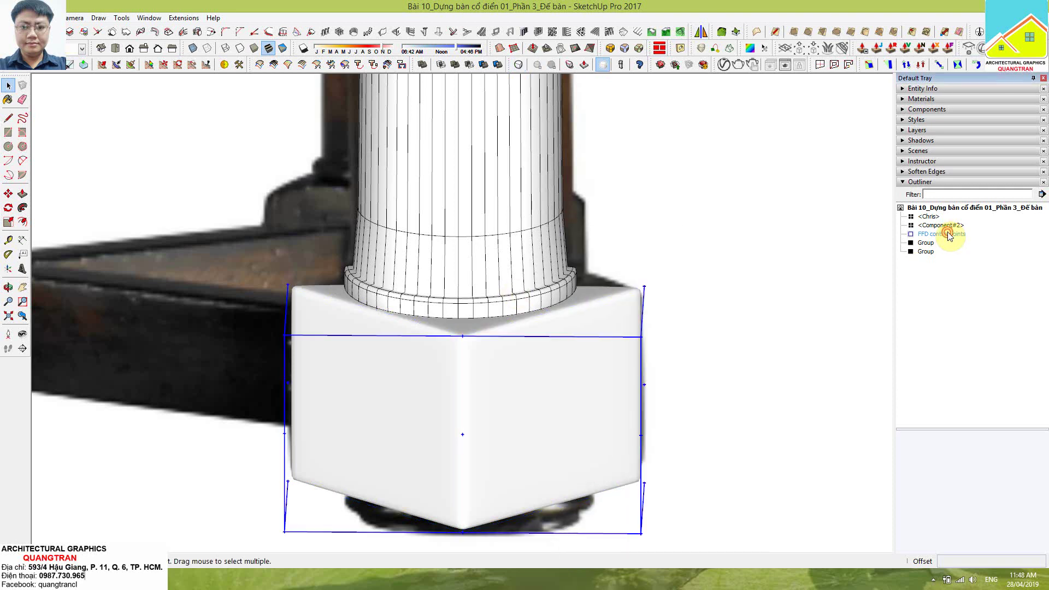
pyautogui.doubleClick(948, 234)
pyautogui.moveTo(481, 330)
pyautogui.mouseDown(button='middle')
pyautogui.moveTo(352, 347)
pyautogui.moveTo(292, 240)
pyautogui.mouseUp(button='middle')
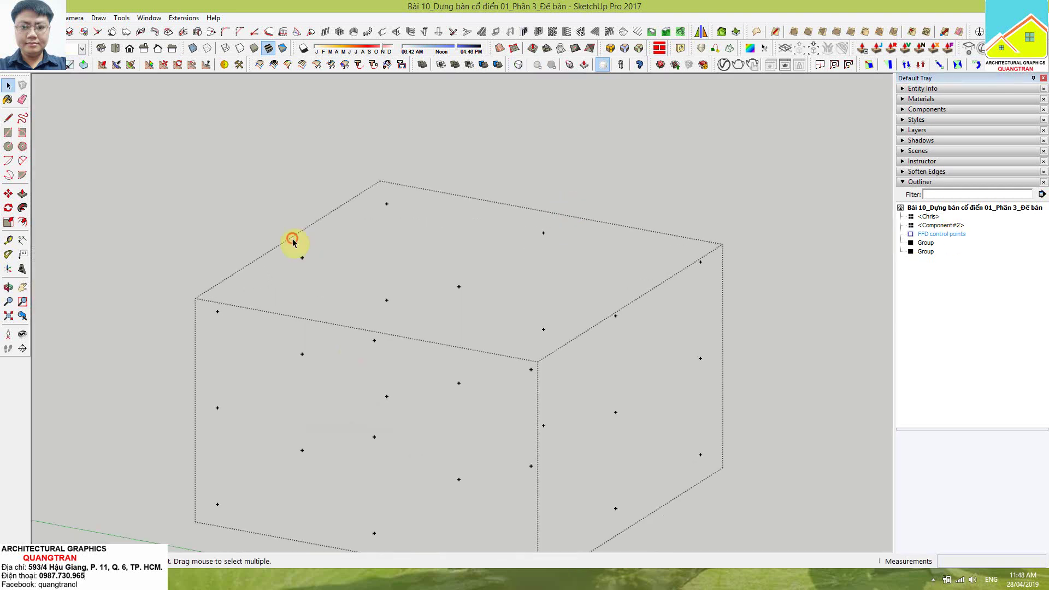
pyautogui.moveTo(457, 297)
pyautogui.mouseDown(button='middle')
pyautogui.moveTo(456, 356)
pyautogui.moveTo(380, 360)
pyautogui.mouseUp(button='middle')
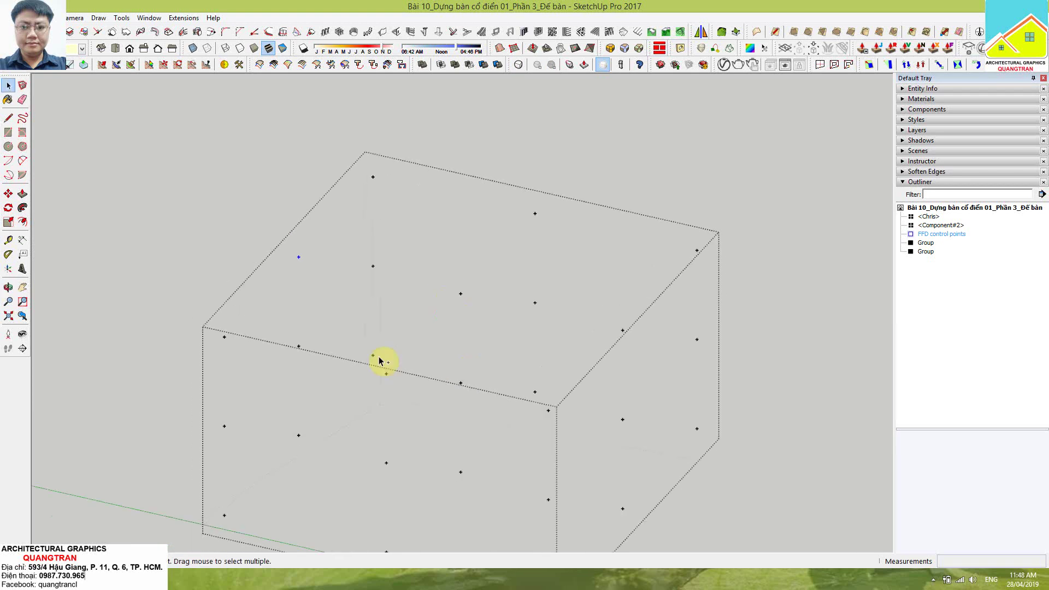
# Step: Raise the four top control points to dome the block's top
pyautogui.keyDown('ctrl'); pyautogui.click(382, 365); pyautogui.keyUp('ctrl')
pyautogui.keyDown('ctrl'); pyautogui.click(454, 287); pyautogui.keyUp('ctrl')
pyautogui.keyDown('ctrl'); pyautogui.click(526, 202); pyautogui.keyUp('ctrl')
pyautogui.keyDown('ctrl'); pyautogui.click(615, 322); pyautogui.keyUp('ctrl')
pyautogui.moveTo(627, 339)
pyautogui.mouseDown(button='middle')
pyautogui.moveTo(498, 335)
pyautogui.moveTo(483, 278)
pyautogui.mouseUp(button='middle')
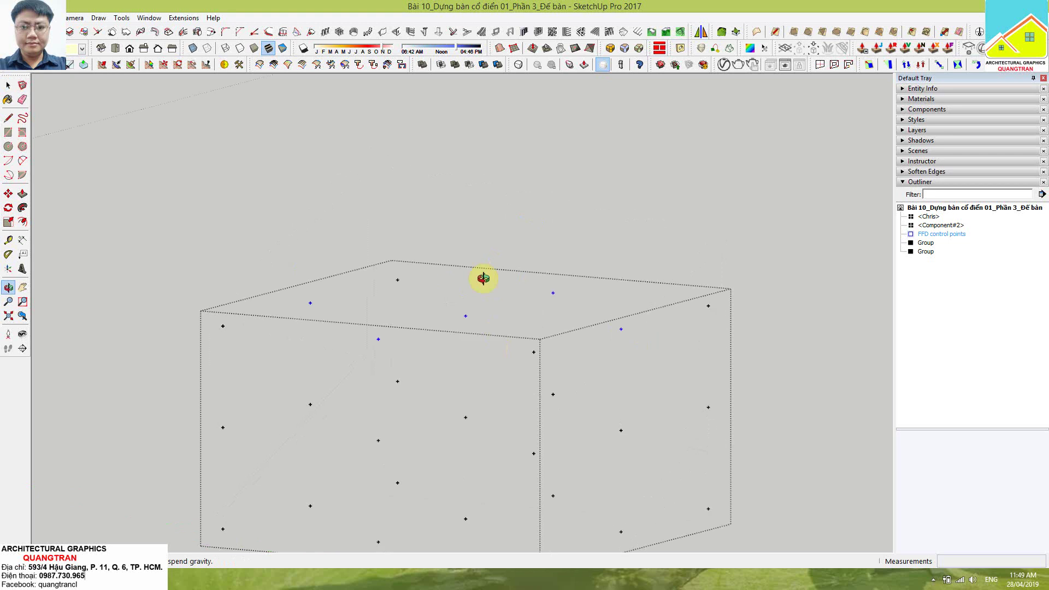
pyautogui.press('m')
pyautogui.click(466, 248)
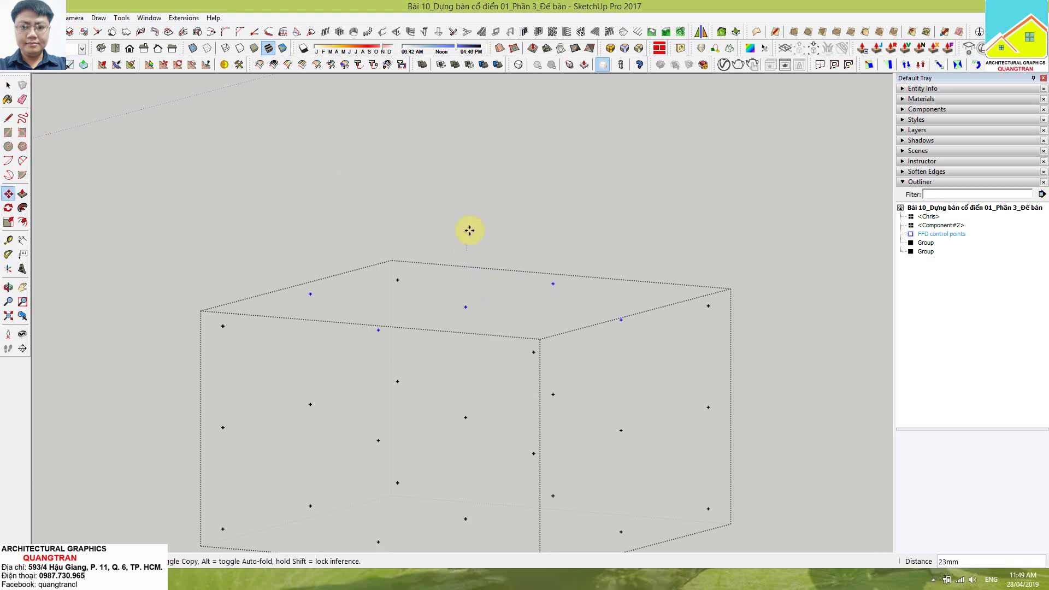
pyautogui.click(469, 174)
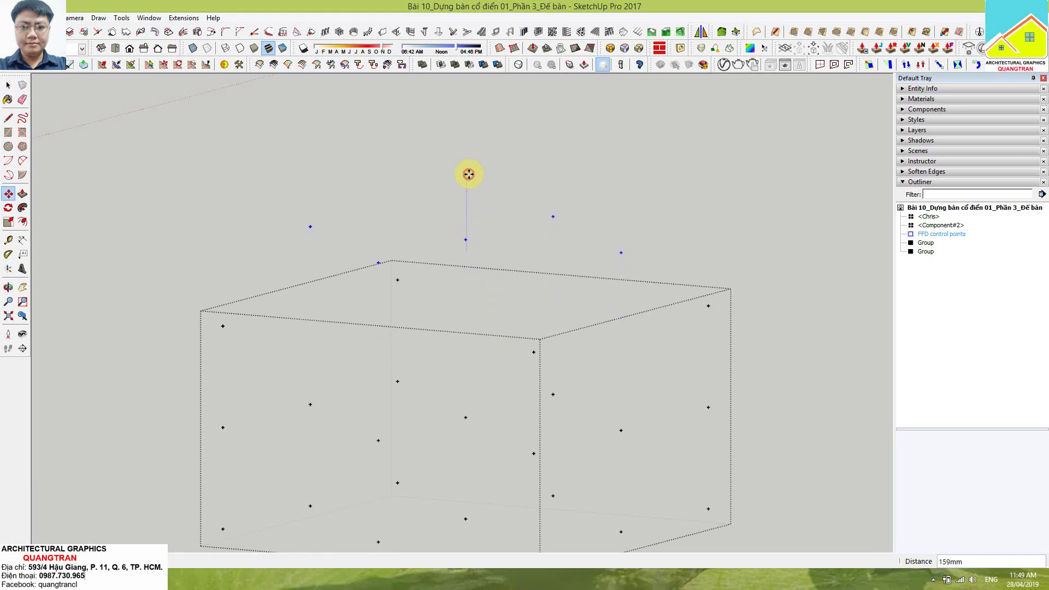
pyautogui.press('space')
pyautogui.click(719, 165)
# Step: Reposition the domed foot lower under the column, nudging it slightly back up
pyautogui.moveTo(700, 251)
pyautogui.mouseDown(button='middle')
pyautogui.moveTo(583, 302)
pyautogui.moveTo(433, 219)
pyautogui.moveTo(269, 311)
pyautogui.moveTo(505, 325)
pyautogui.moveTo(551, 347)
pyautogui.moveTo(548, 304)
pyautogui.mouseUp(button='middle')
pyautogui.click(551, 348)
pyautogui.press('m')
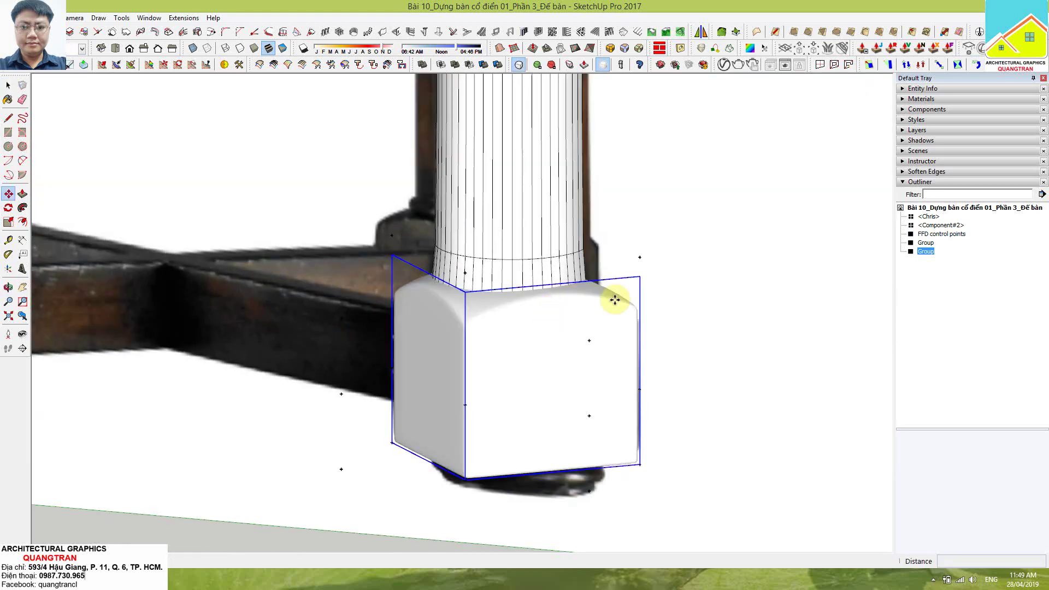
pyautogui.click(682, 302)
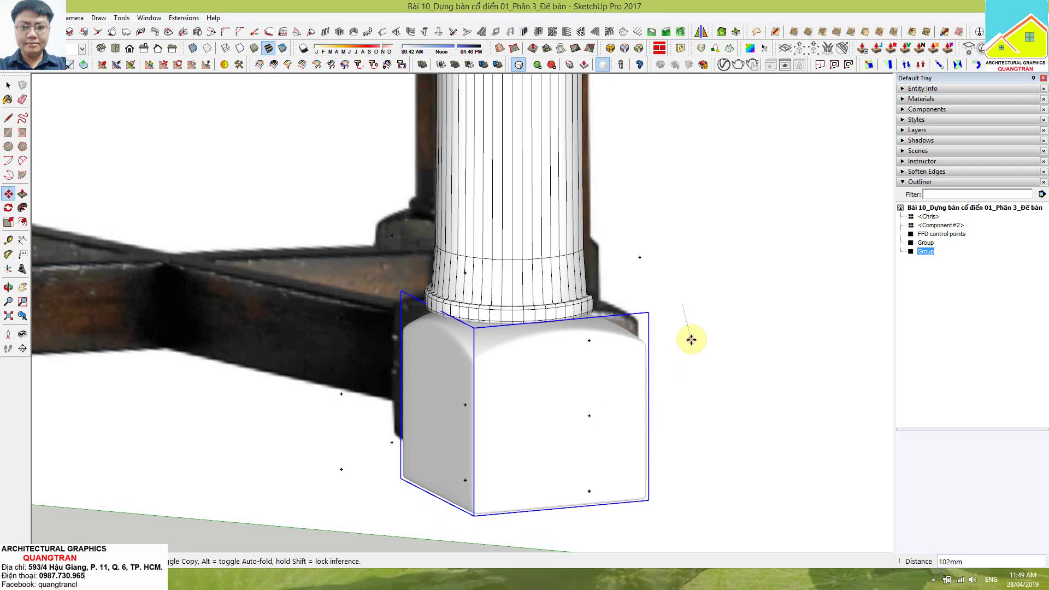
pyautogui.click(684, 340)
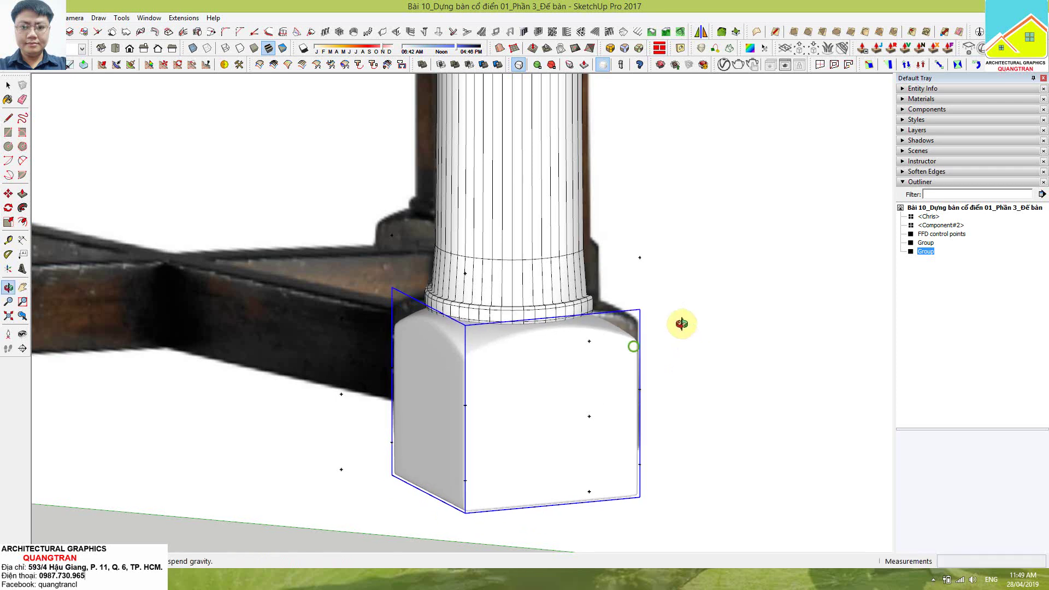
pyautogui.moveTo(682, 324); pyautogui.dragTo(728, 248, button='middle')
pyautogui.press('m')
pyautogui.click(728, 307)
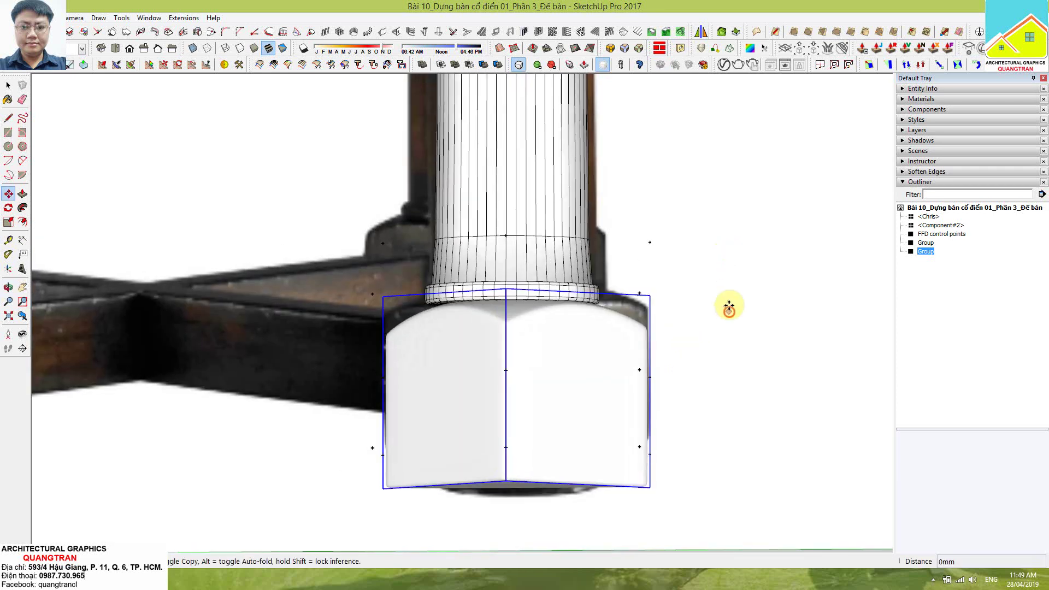
pyautogui.click(728, 304)
pyautogui.moveTo(651, 342); pyautogui.dragTo(742, 452, button='middle')
pyautogui.press('space')
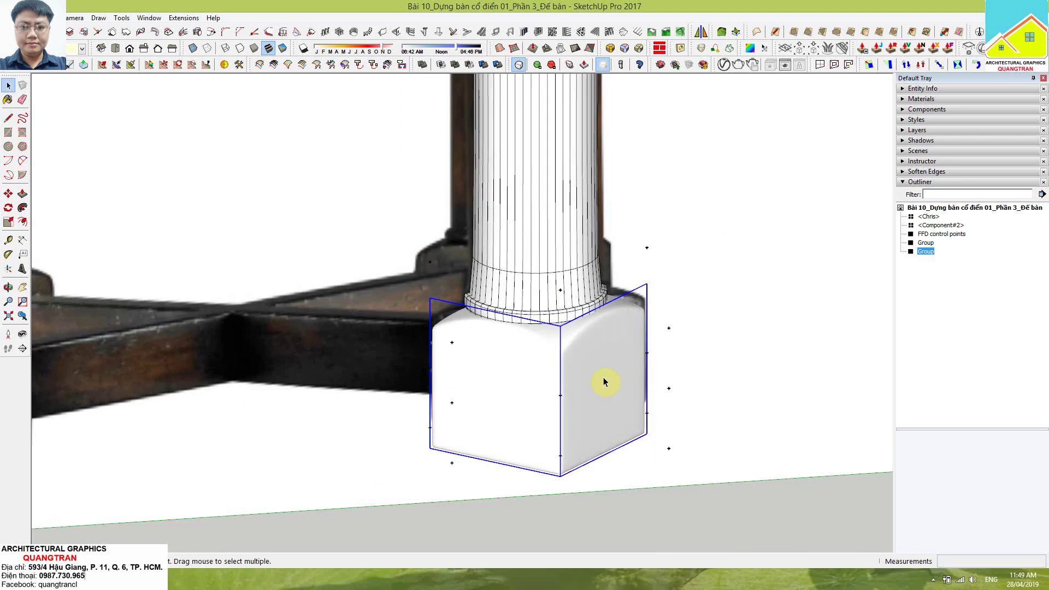
pyautogui.doubleClick(604, 380)
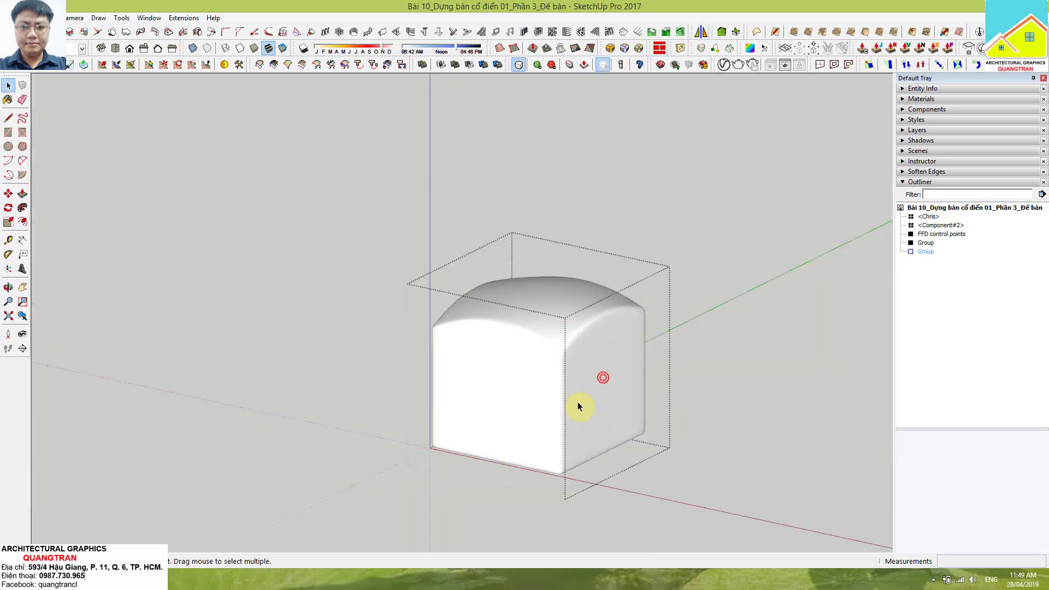
# Step: Drag the lattice's bottom control points down to stretch the foot's base
pyautogui.doubleClick(944, 235)
pyautogui.moveTo(571, 424)
pyautogui.mouseDown(button='middle')
pyautogui.moveTo(611, 293)
pyautogui.moveTo(665, 348)
pyautogui.moveTo(428, 419)
pyautogui.moveTo(462, 441)
pyautogui.moveTo(440, 496)
pyautogui.moveTo(550, 435)
pyautogui.moveTo(510, 435)
pyautogui.mouseUp(button='middle')
pyautogui.click(441, 399)
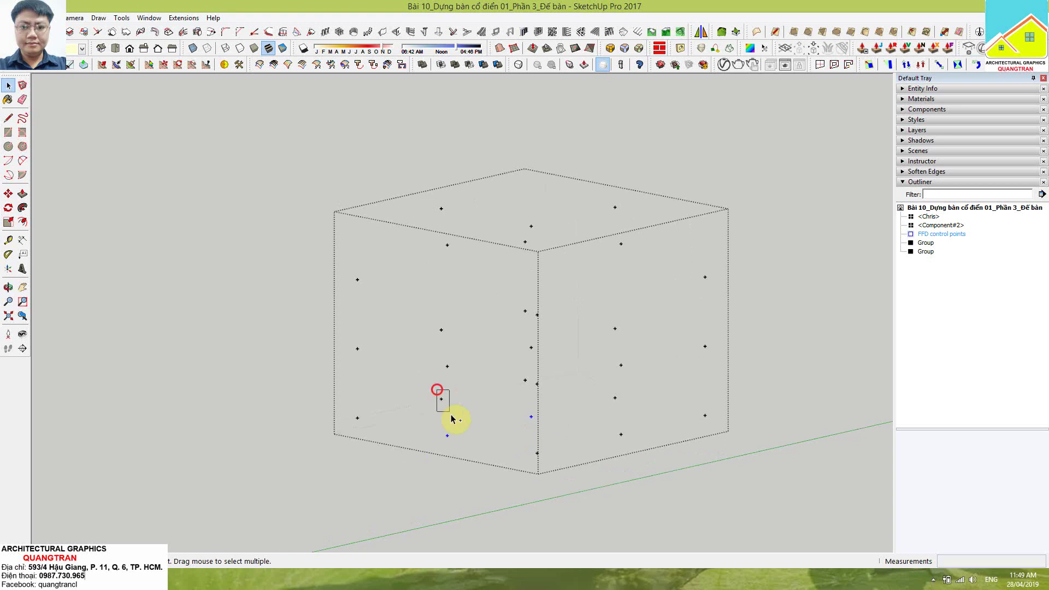
pyautogui.moveTo(637, 466)
pyautogui.mouseDown(button='middle')
pyautogui.moveTo(583, 464)
pyautogui.moveTo(630, 408)
pyautogui.moveTo(590, 354)
pyautogui.moveTo(581, 354)
pyautogui.moveTo(579, 419)
pyautogui.mouseUp(button='middle')
pyautogui.click(634, 407)
pyautogui.press('m')
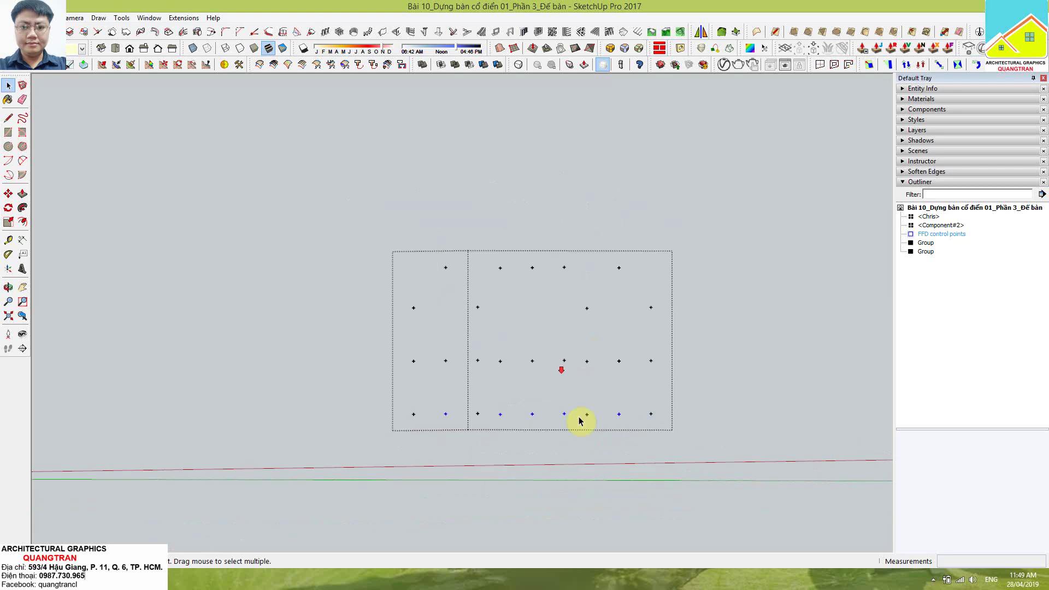
pyautogui.press('m')
pyautogui.click(713, 376)
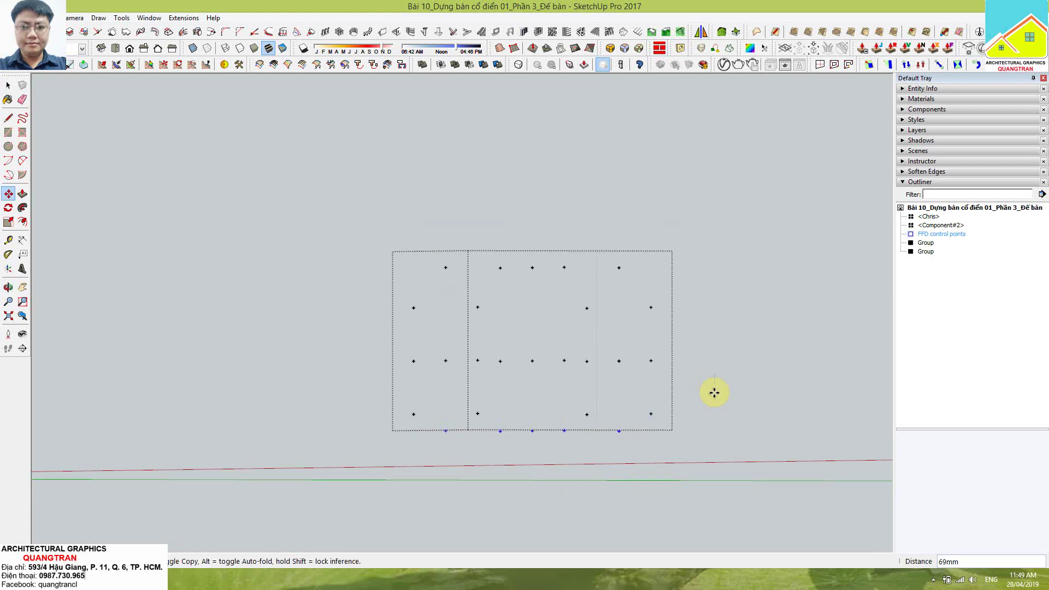
pyautogui.click(717, 408)
pyautogui.press('space')
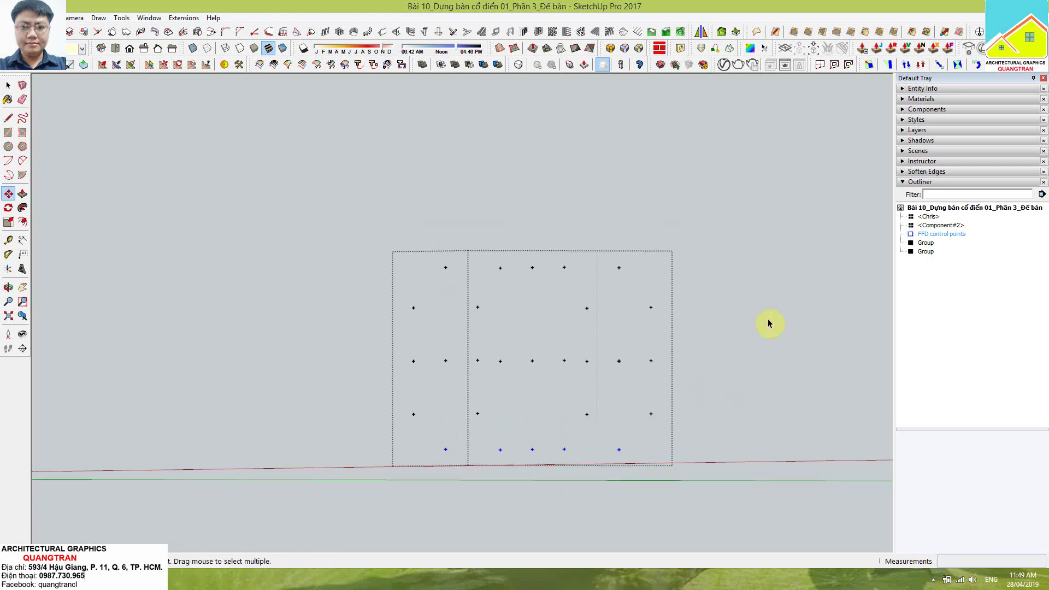
pyautogui.click(941, 235)
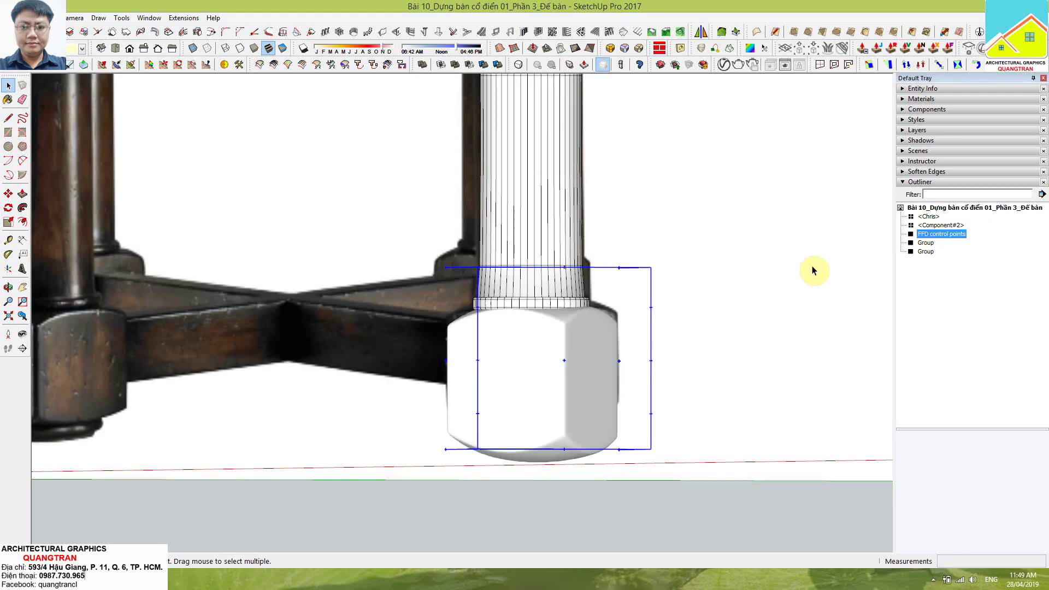
# Step: Squash the rounded foot block vertically from its bottom grip
pyautogui.press('m')
pyautogui.moveTo(689, 376)
pyautogui.mouseDown(button='middle')
pyautogui.moveTo(581, 471)
pyautogui.moveTo(375, 417)
pyautogui.moveTo(621, 368)
pyautogui.moveTo(530, 372)
pyautogui.moveTo(336, 415)
pyautogui.moveTo(311, 503)
pyautogui.mouseUp(button='middle')
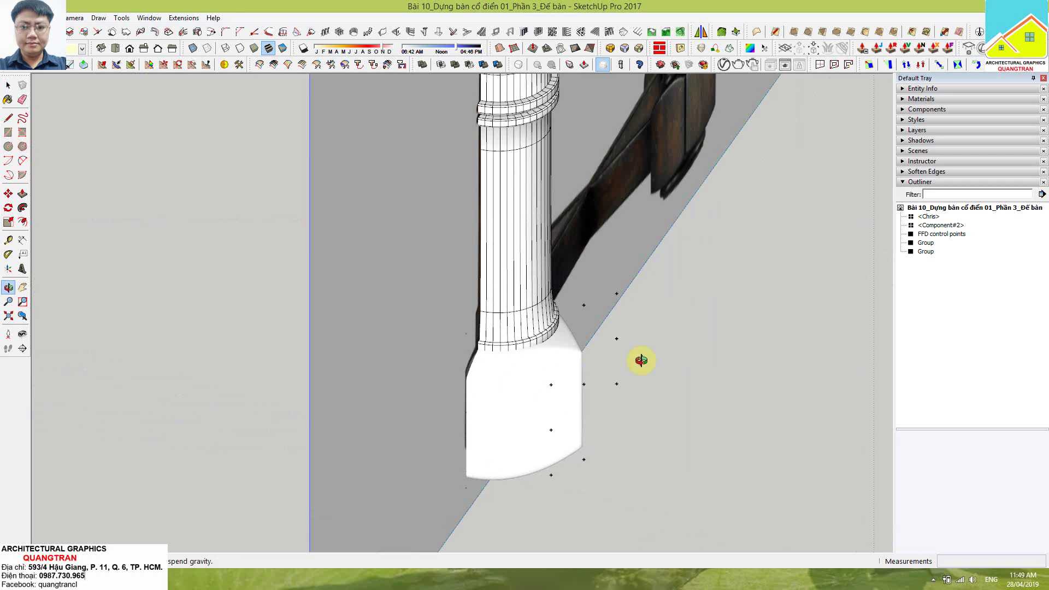
pyautogui.moveTo(640, 358)
pyautogui.mouseDown(button='middle')
pyautogui.moveTo(786, 274)
pyautogui.moveTo(651, 405)
pyautogui.moveTo(663, 436)
pyautogui.mouseUp(button='middle')
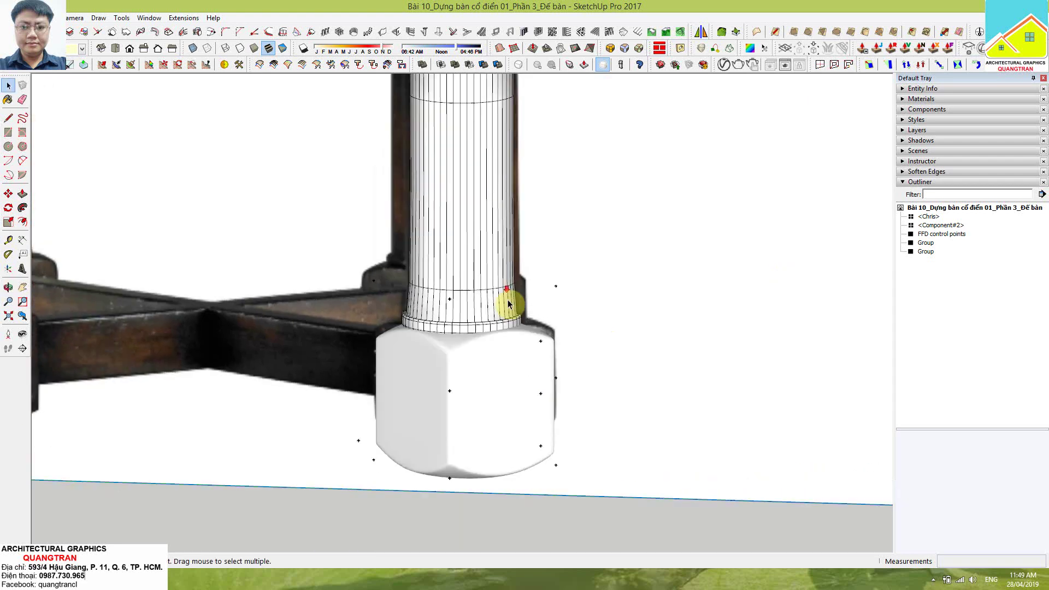
pyautogui.click(505, 389)
pyautogui.moveTo(505, 389)
pyautogui.mouseDown(button='middle')
pyautogui.moveTo(476, 347)
pyautogui.moveTo(485, 290)
pyautogui.mouseUp(button='middle')
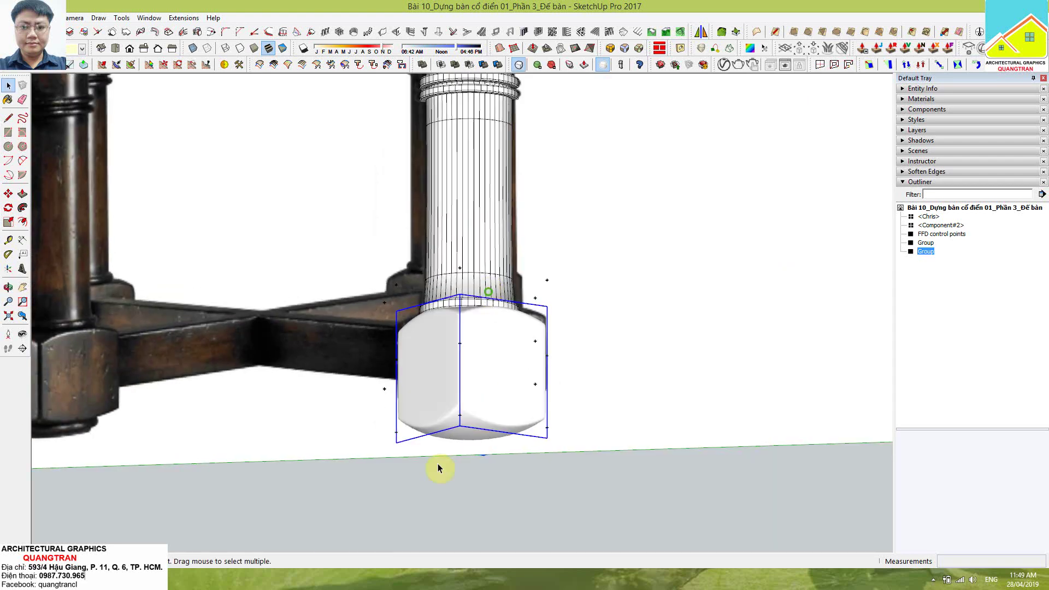
pyautogui.scroll(2, 484, 445)
pyautogui.press('s')
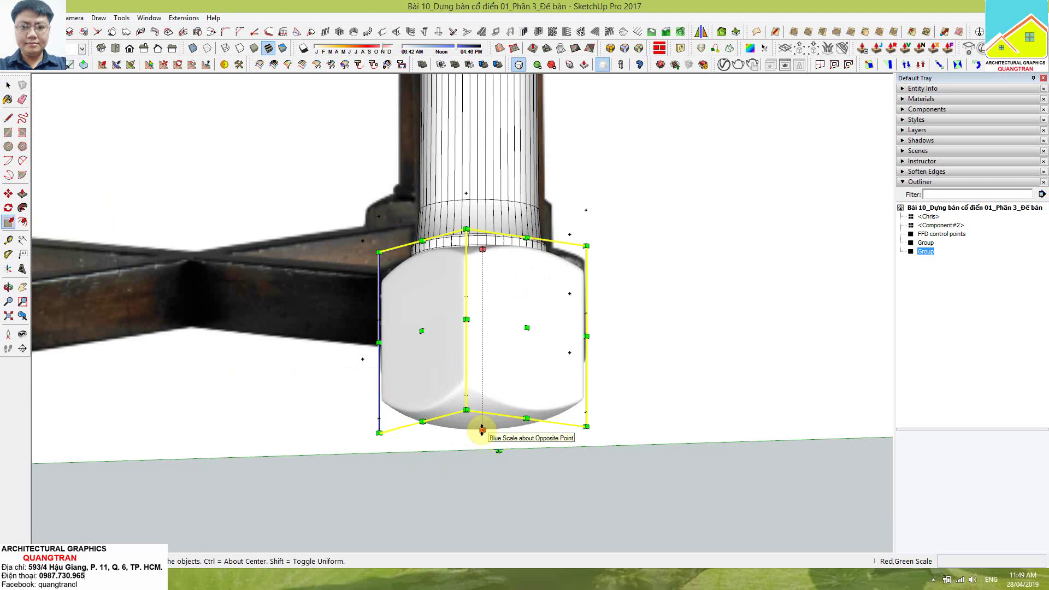
pyautogui.moveTo(482, 430); pyautogui.dragTo(485, 421)
pyautogui.moveTo(485, 422)
pyautogui.mouseDown(button='middle')
pyautogui.moveTo(514, 442)
pyautogui.moveTo(566, 363)
pyautogui.mouseUp(button='middle')
# Step: Raise the foot block 33mm, after trying 25 and 46mm
pyautogui.press('m')
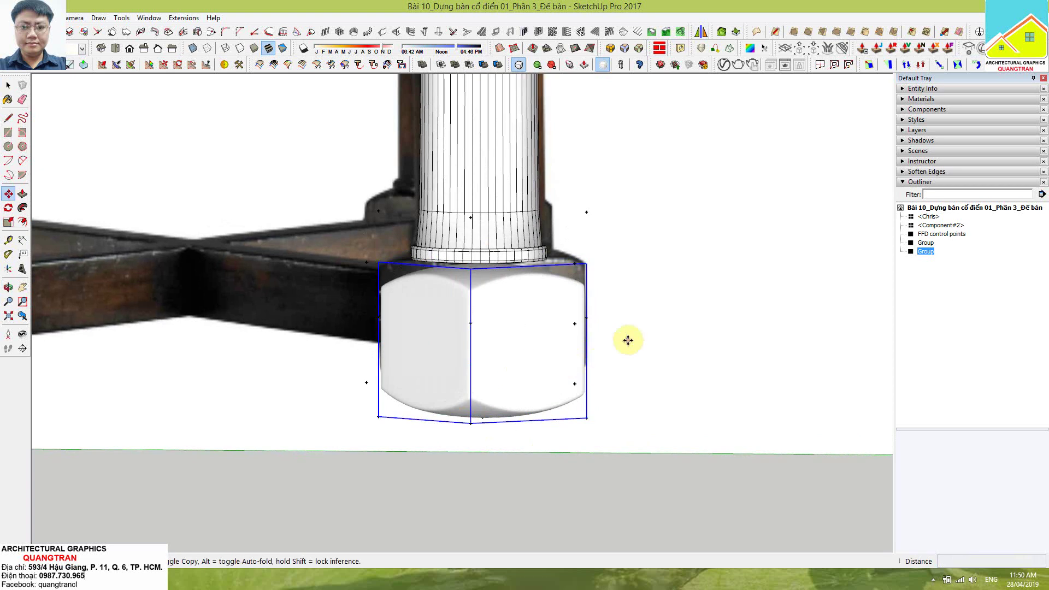
pyautogui.moveTo(628, 340); pyautogui.dragTo(623, 330)
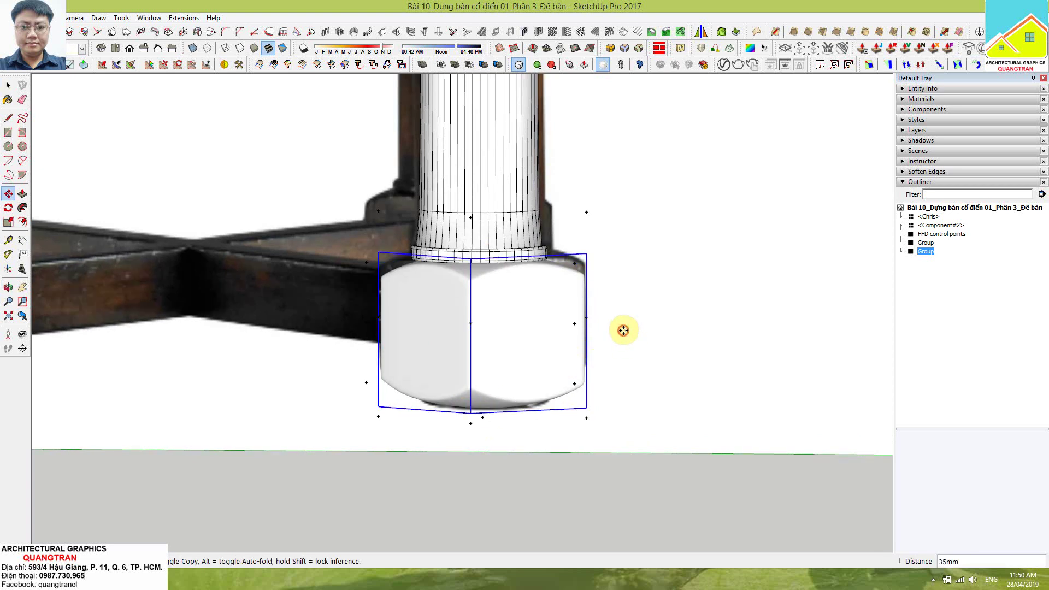
pyautogui.moveTo(601, 334)
pyautogui.mouseDown(button='middle')
pyautogui.moveTo(621, 225)
pyautogui.moveTo(663, 320)
pyautogui.mouseUp(button='middle')
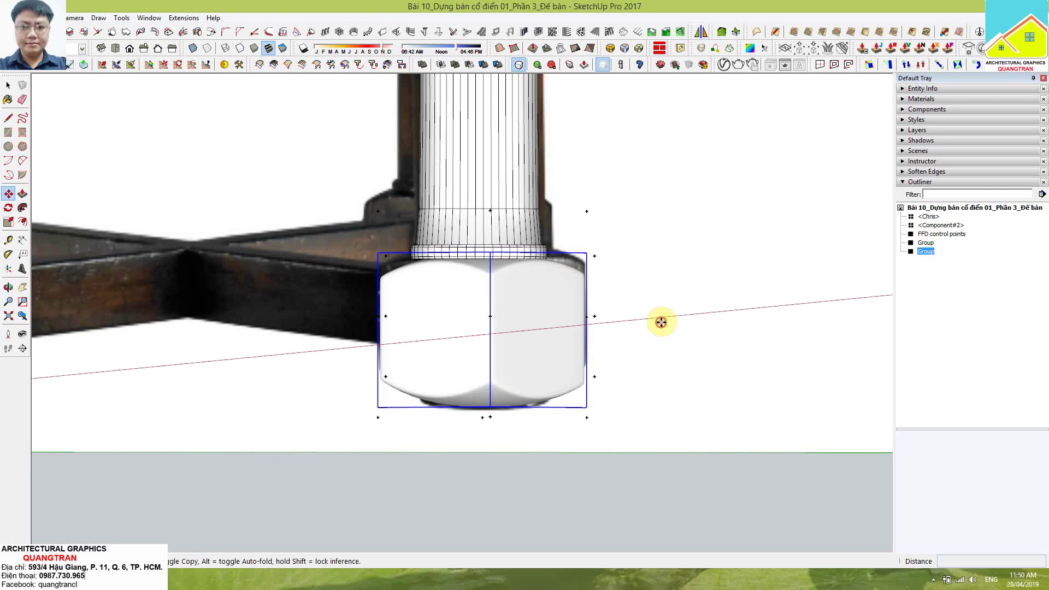
pyautogui.click(661, 318)
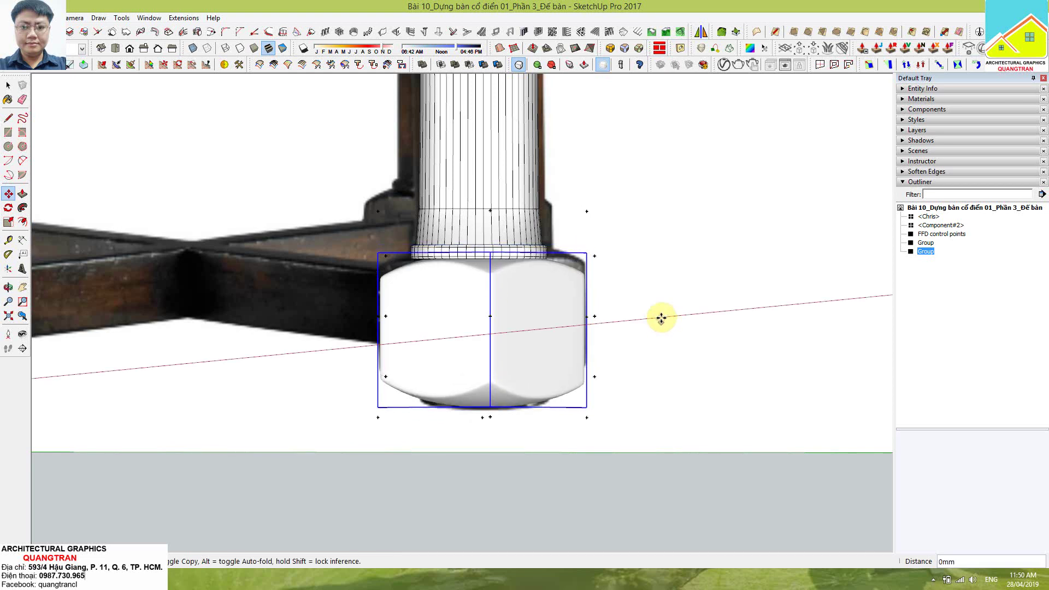
pyautogui.write('25')
pyautogui.press('Return')
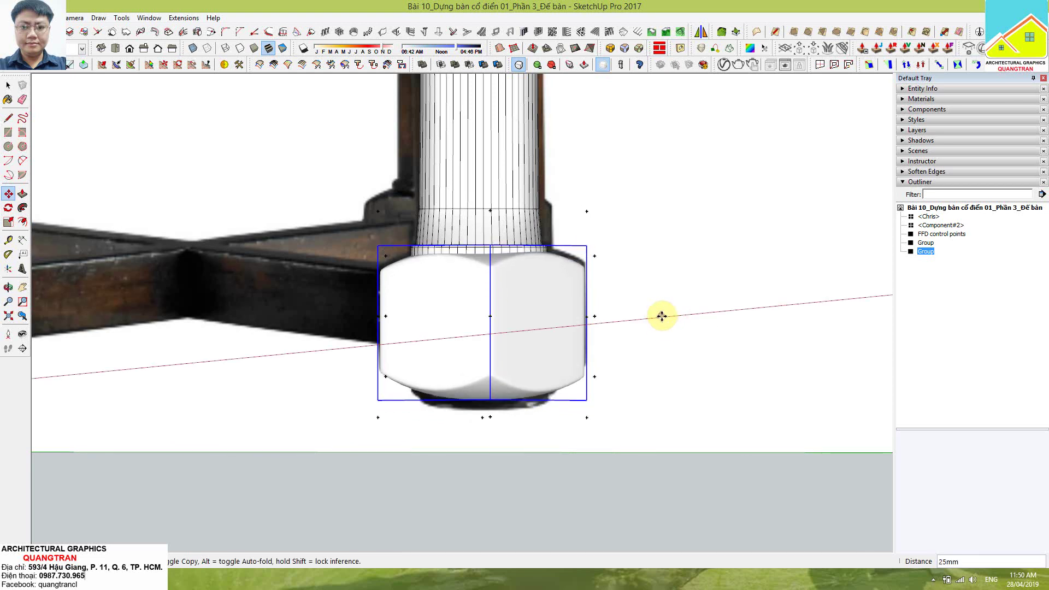
pyautogui.write('2')
pyautogui.press('Return')
pyautogui.write('46')
pyautogui.press('Return')
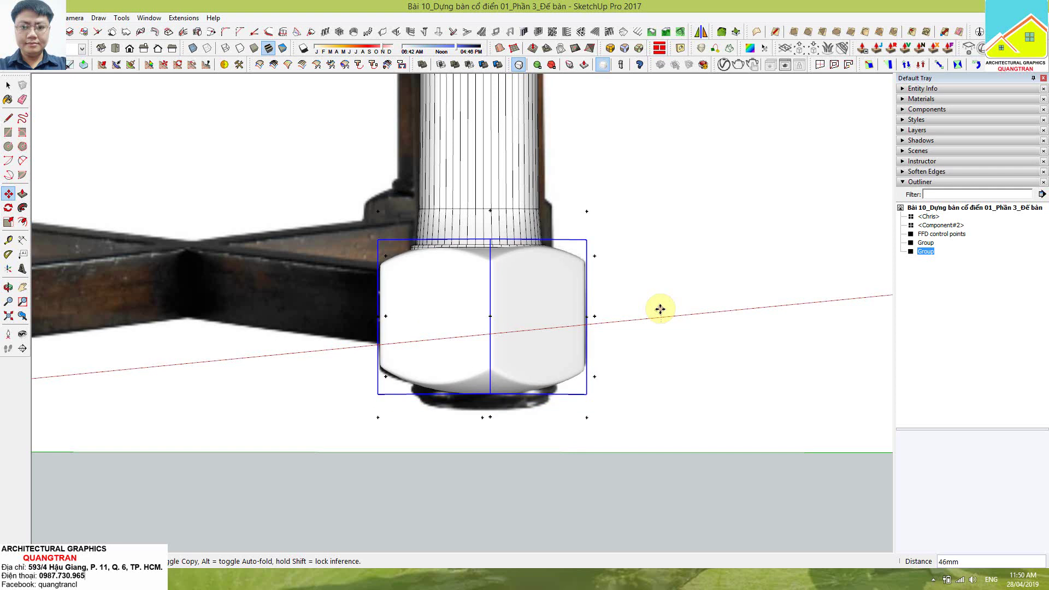
pyautogui.write('33')
pyautogui.press('Return')
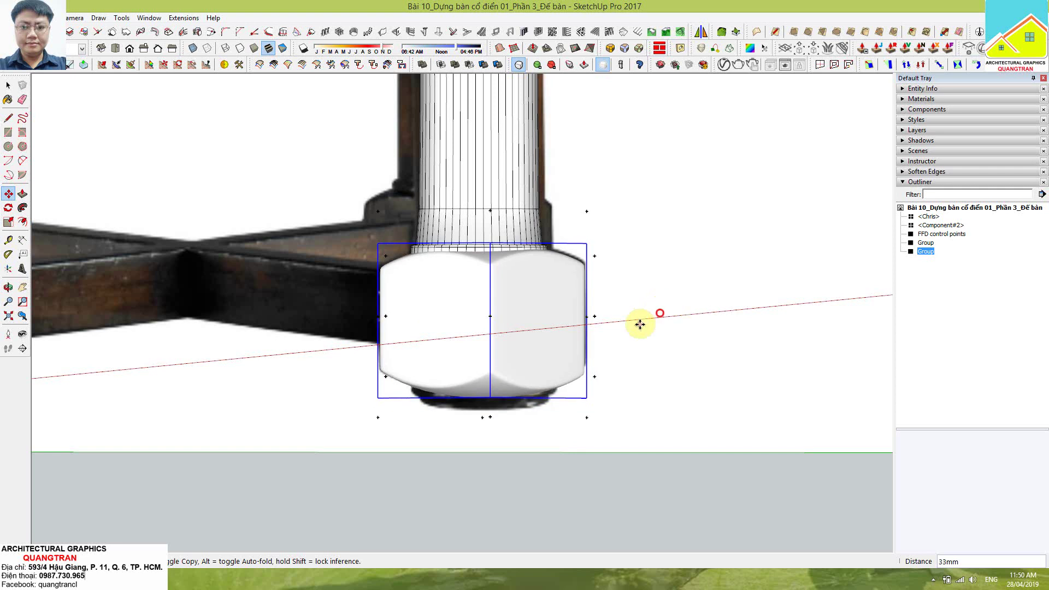
# Step: Scale the foot down slightly to 0.94 and view it from beneath
pyautogui.press('s')
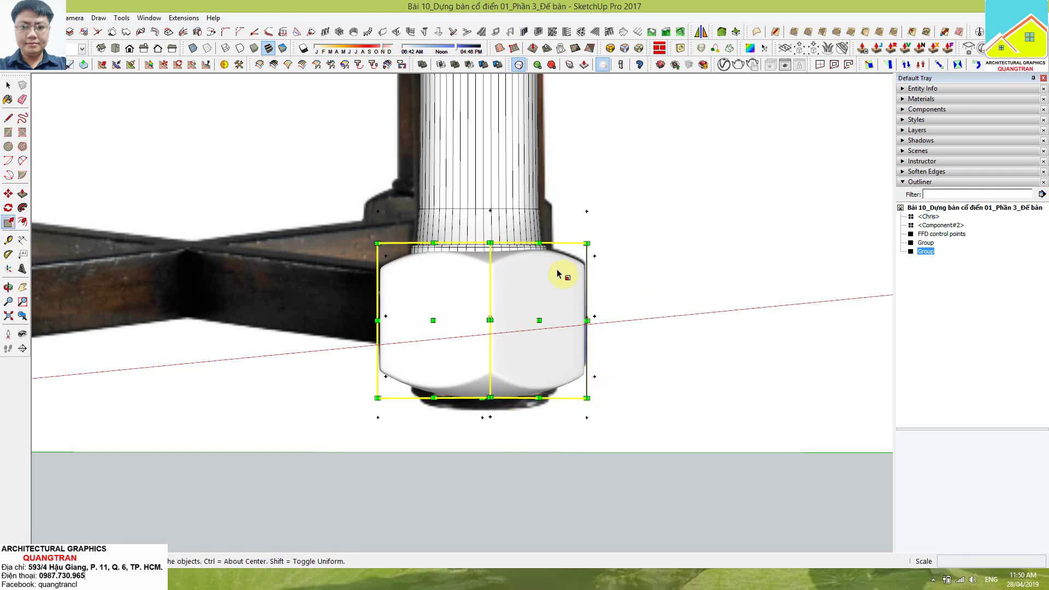
pyautogui.moveTo(519, 343); pyautogui.dragTo(508, 359, button='middle')
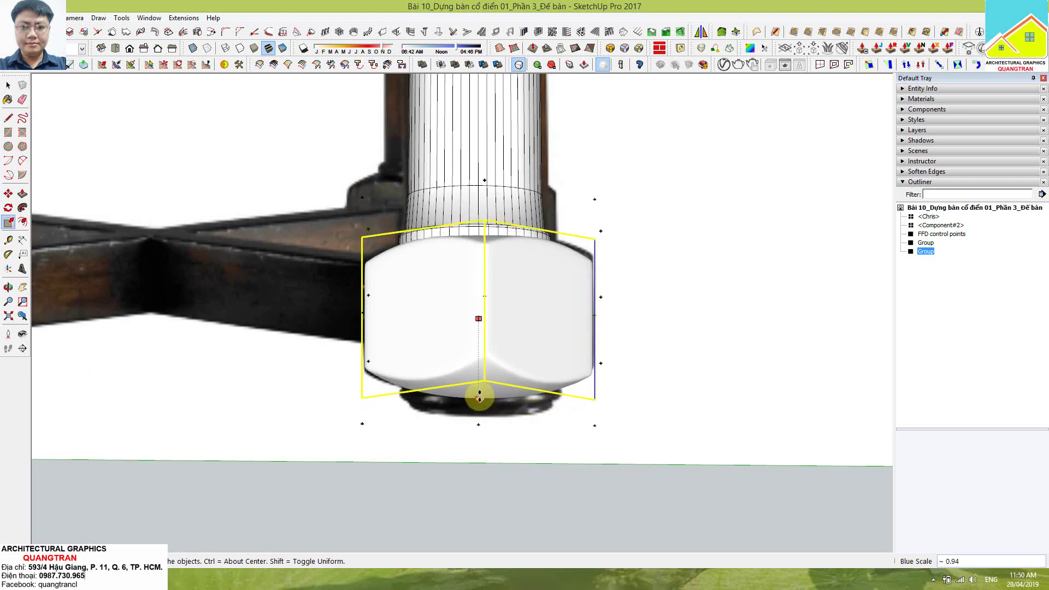
pyautogui.press('o')
pyautogui.scroll(-2, 639, 280)
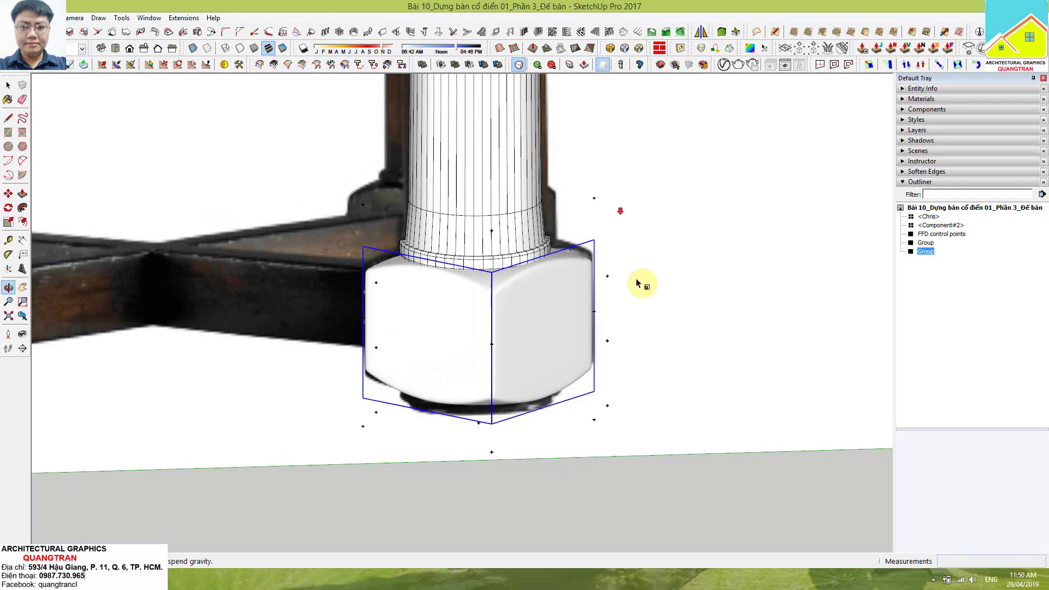
pyautogui.press('s')
pyautogui.scroll(-2, 597, 414)
pyautogui.press('space')
pyautogui.scroll(-2, 459, 315)
# Step: Draw a half-circle on the foot's face and extrude it 20mm into a disc
pyautogui.moveTo(459, 315)
pyautogui.mouseDown(button='middle')
pyautogui.moveTo(477, 206)
pyautogui.moveTo(568, 319)
pyautogui.moveTo(571, 363)
pyautogui.moveTo(568, 297)
pyautogui.moveTo(560, 412)
pyautogui.moveTo(335, 105)
pyautogui.moveTo(567, 328)
pyautogui.moveTo(235, 295)
pyautogui.moveTo(200, 364)
pyautogui.moveTo(377, 227)
pyautogui.moveTo(693, 227)
pyautogui.moveTo(567, 320)
pyautogui.moveTo(556, 222)
pyautogui.moveTo(528, 227)
pyautogui.moveTo(498, 262)
pyautogui.moveTo(520, 258)
pyautogui.mouseUp(button='middle')
pyautogui.press('c')
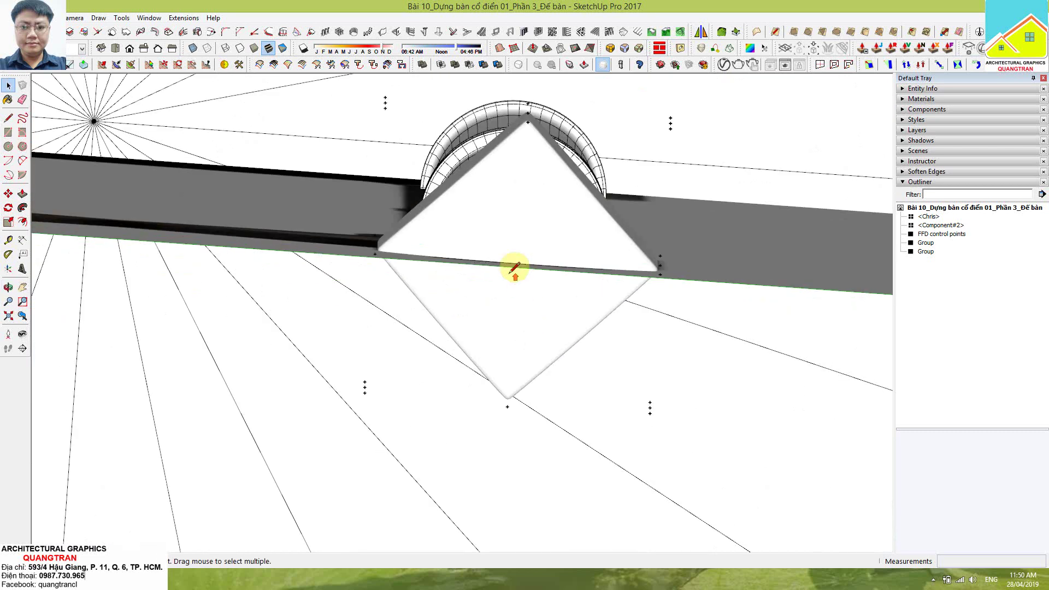
pyautogui.scroll(1, 522, 261)
pyautogui.click(520, 259)
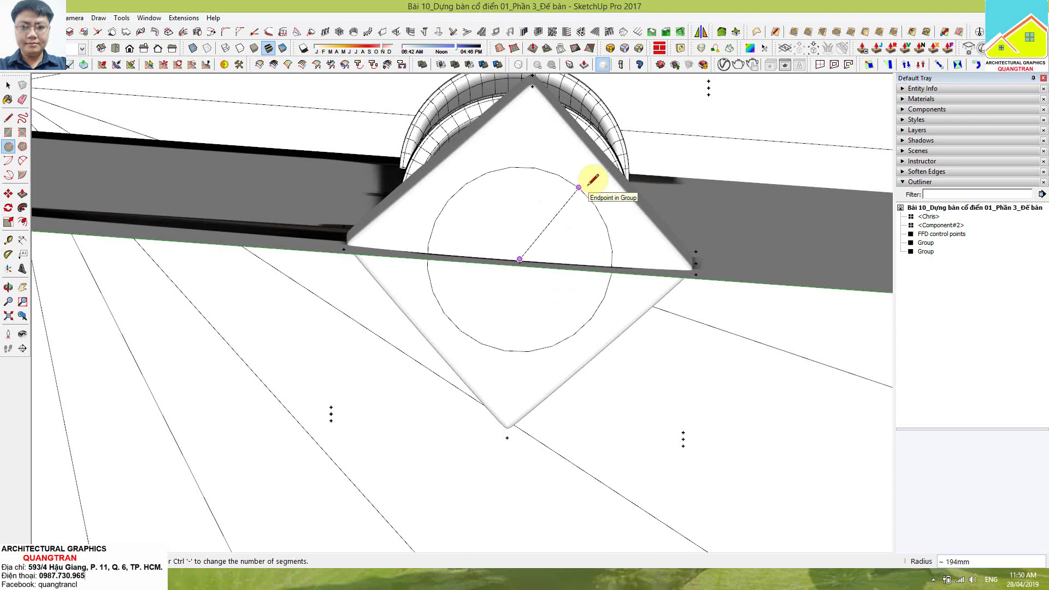
pyautogui.click(585, 182)
pyautogui.moveTo(501, 499)
pyautogui.mouseDown(button='middle')
pyautogui.moveTo(542, 350)
pyautogui.moveTo(515, 260)
pyautogui.moveTo(548, 327)
pyautogui.mouseUp(button='middle')
pyautogui.press('space')
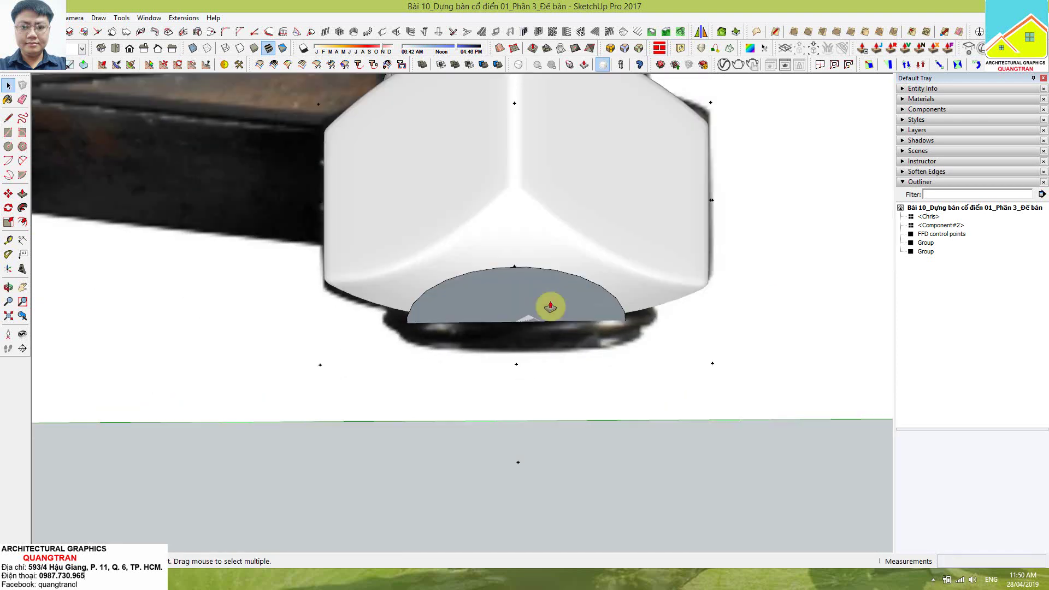
pyautogui.press('p')
pyautogui.click(547, 324)
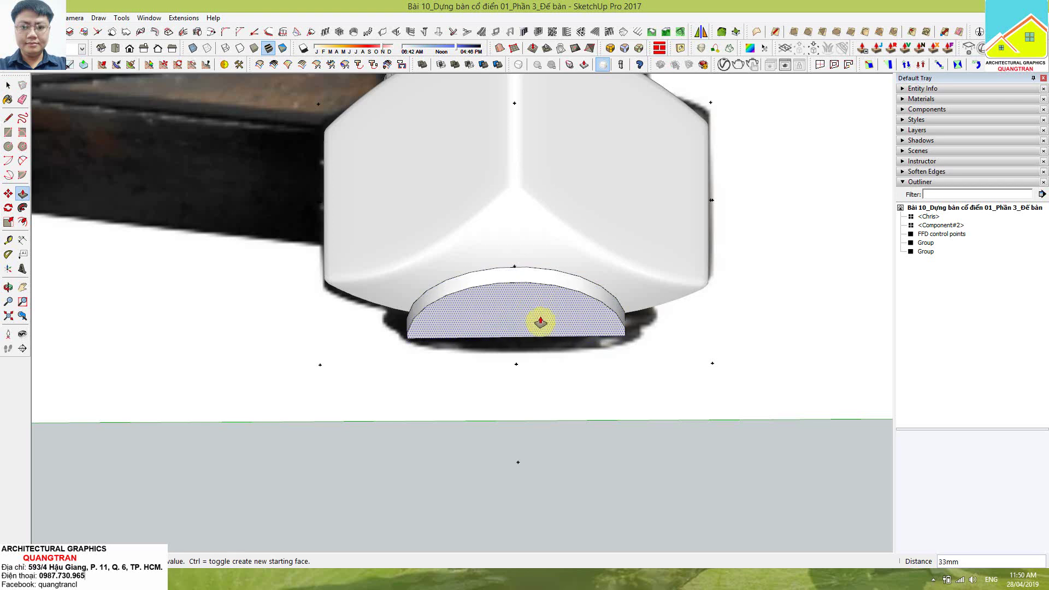
pyautogui.write('20')
pyautogui.press('Return')
# Step: Offset the disc face inward and pull the inner half-circle face out 8mm
pyautogui.press('f')
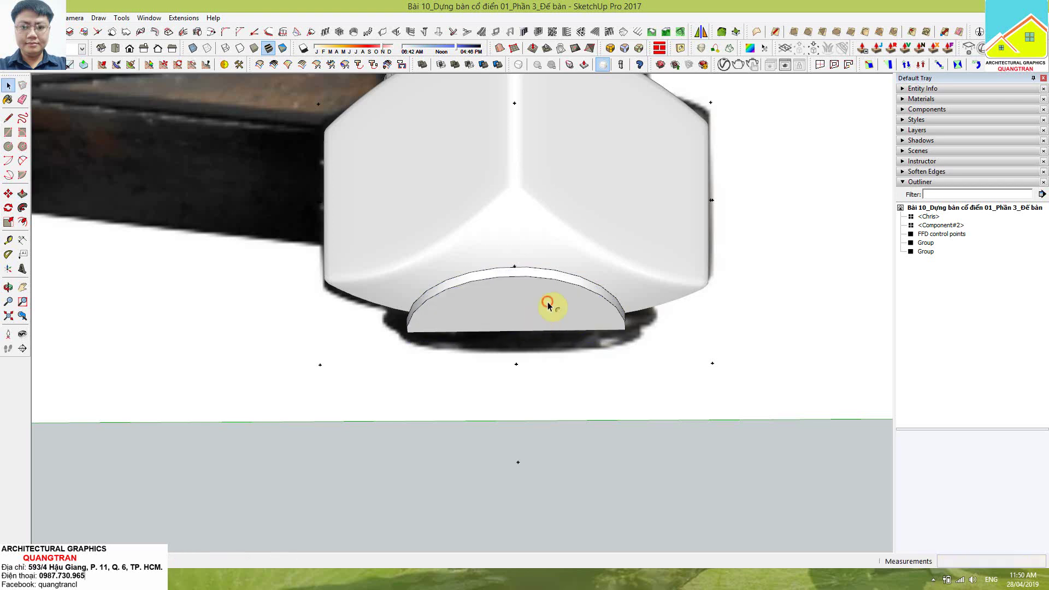
pyautogui.click(551, 305)
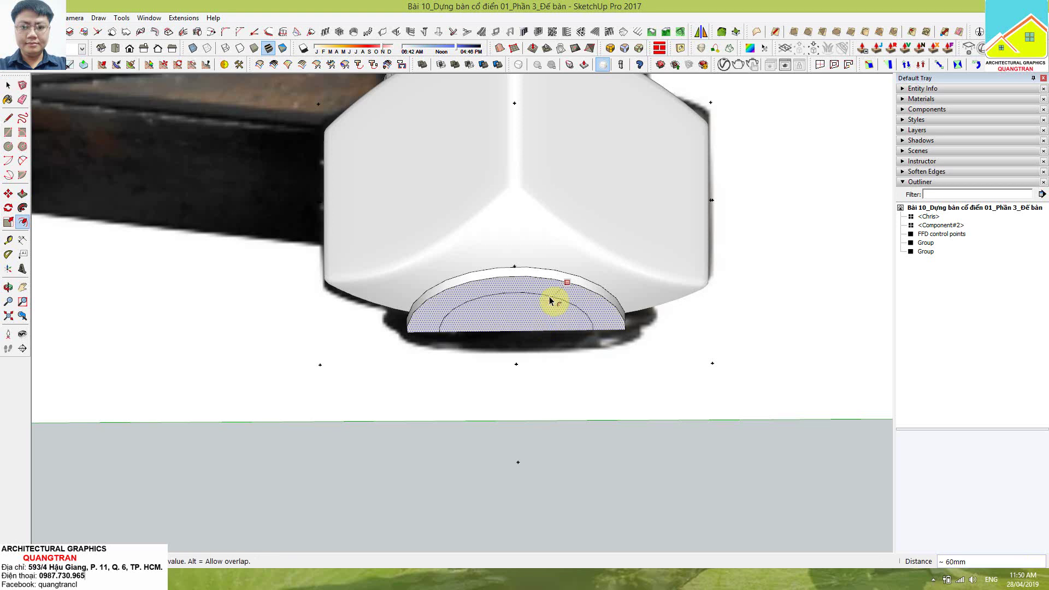
pyautogui.click(550, 310)
pyautogui.press('space')
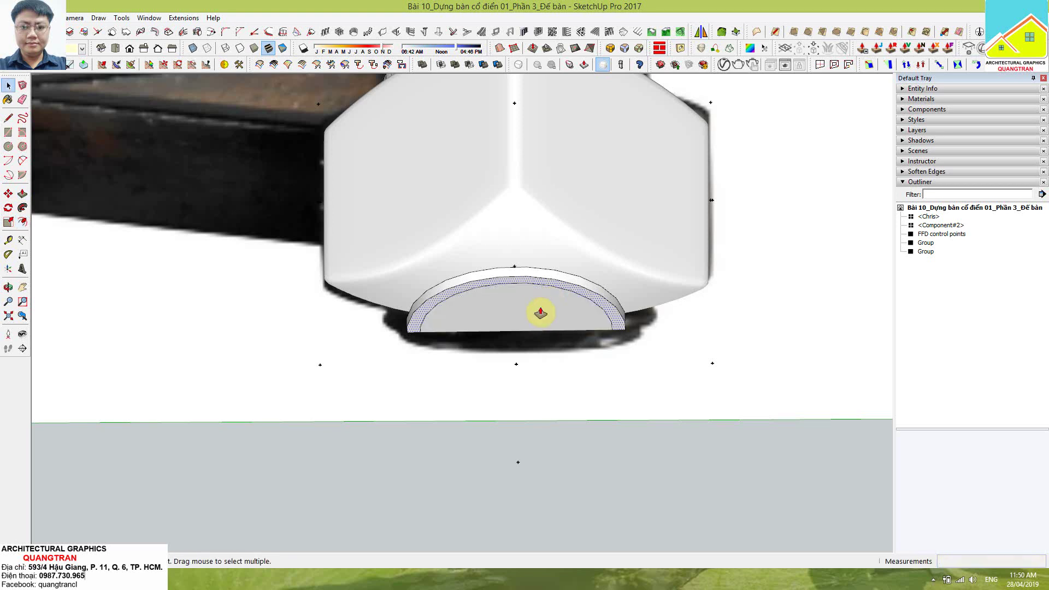
pyautogui.click(540, 313)
pyautogui.press('p')
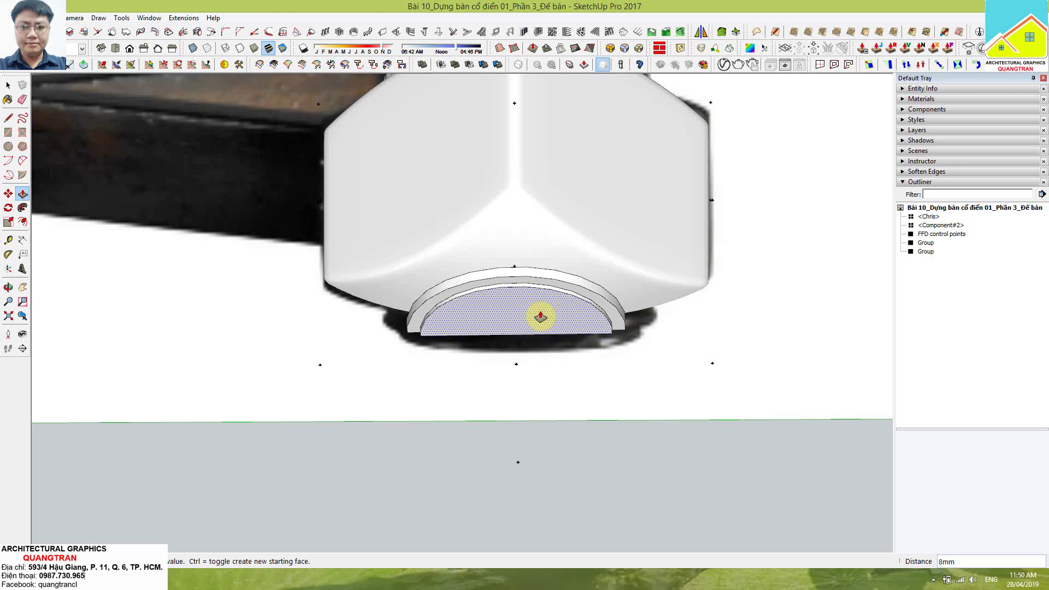
pyautogui.doubleClick(540, 316)
pyautogui.moveTo(505, 273); pyautogui.dragTo(544, 330, button='middle')
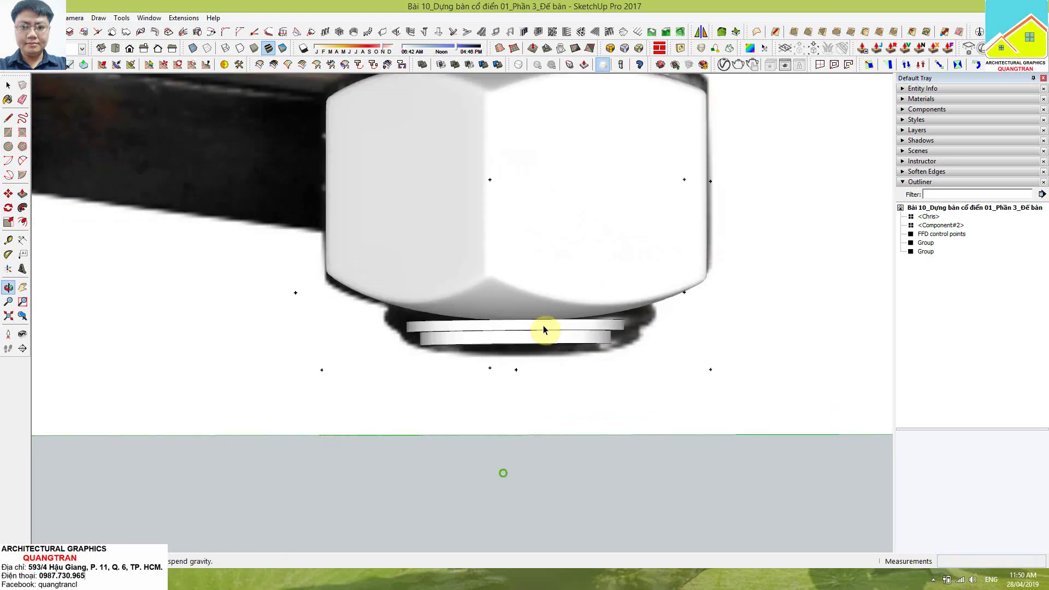
# Step: Select all geometry of both stacked discs and Make Group from the context menu
pyautogui.scroll(2, 544, 333)
pyautogui.scroll(2, 533, 361)
pyautogui.scroll(1, 538, 358)
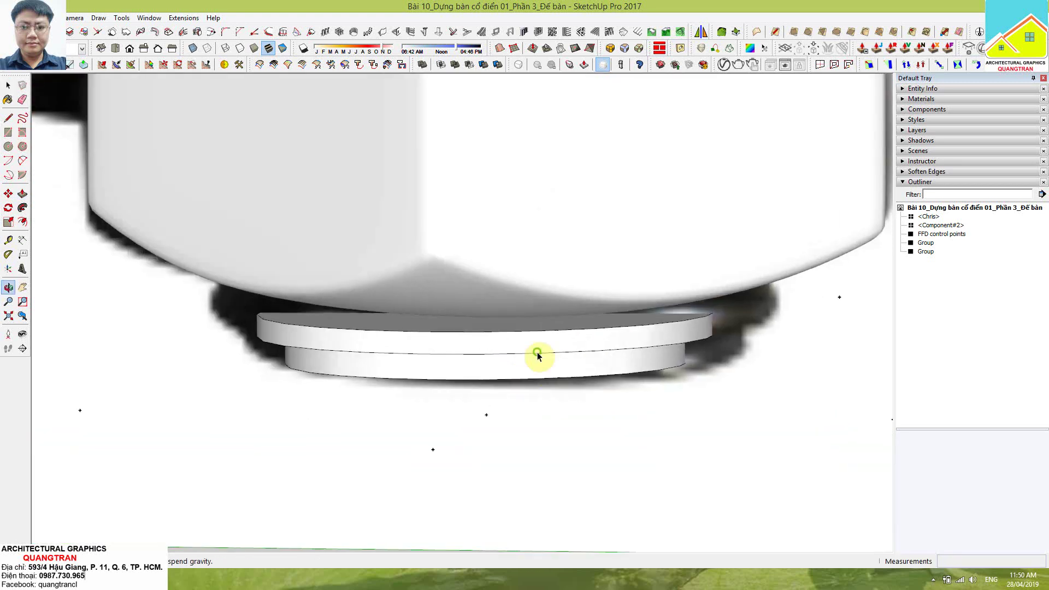
pyautogui.press('space')
pyautogui.tripleClick(538, 356)
pyautogui.rightClick(540, 356)
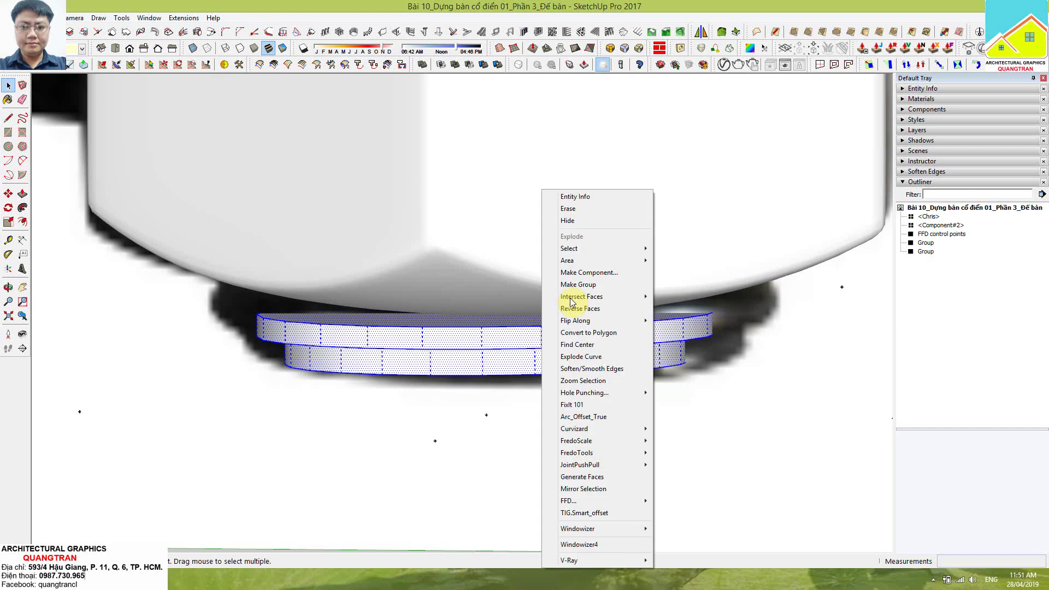
pyautogui.click(594, 284)
# Step: Select the disc's top face, then all its faces and edges viewed from below
pyautogui.scroll(-3, 544, 347)
pyautogui.scroll(-2, 535, 355)
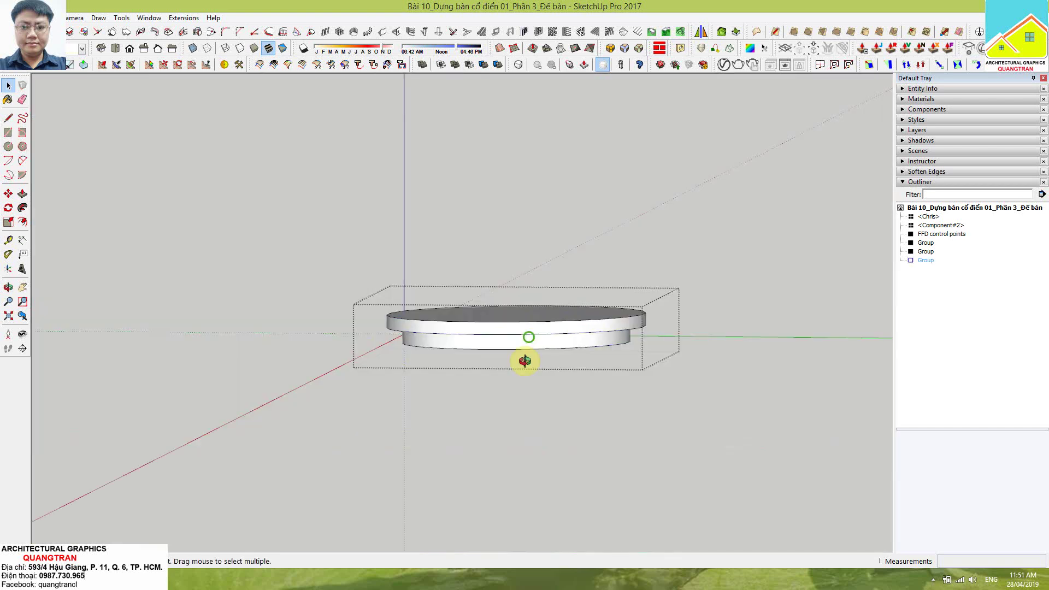
pyautogui.moveTo(525, 361); pyautogui.dragTo(573, 356, button='middle')
pyautogui.click(555, 367)
pyautogui.scroll(2, 553, 344)
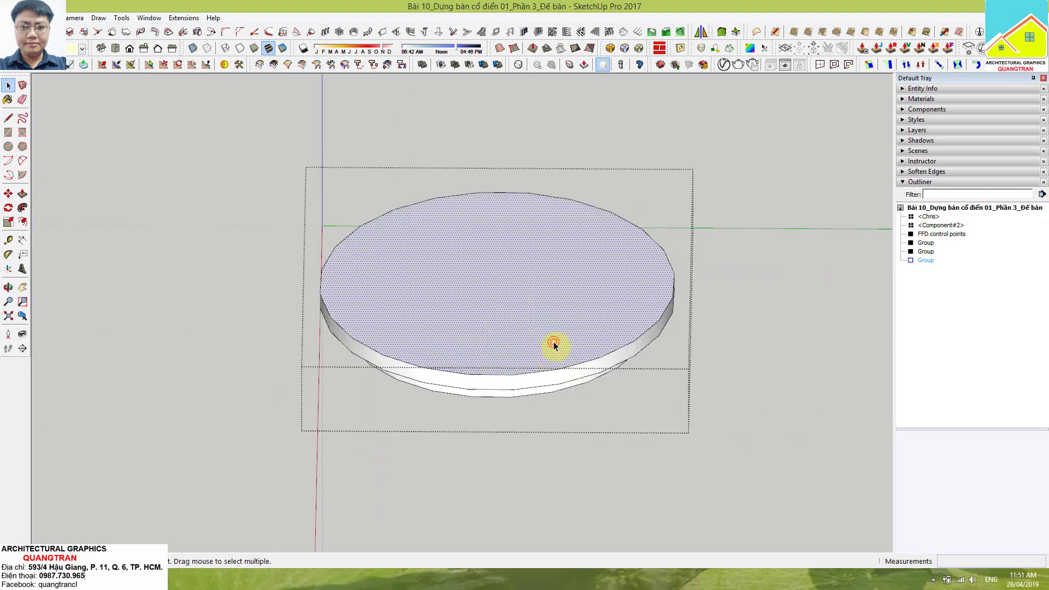
pyautogui.doubleClick(553, 344)
pyautogui.moveTo(475, 297); pyautogui.dragTo(497, 229, button='middle')
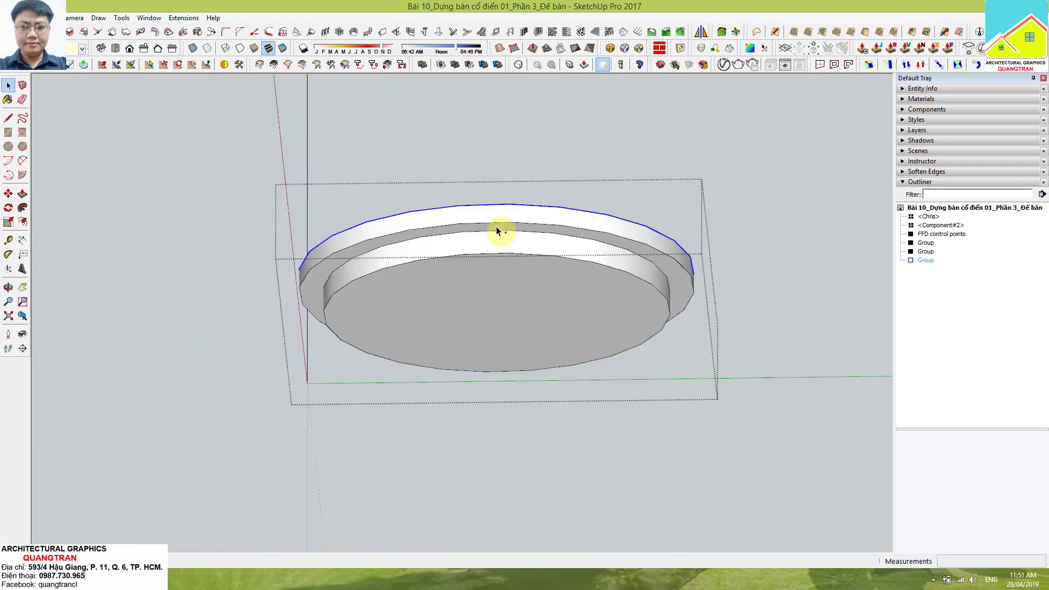
pyautogui.tripleClick(523, 252)
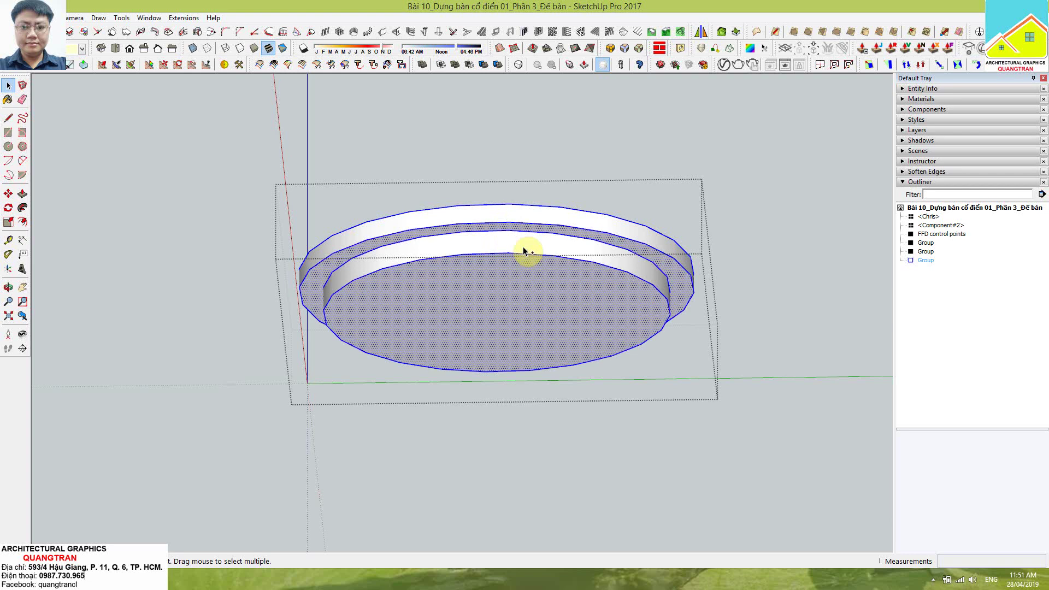
# Step: Round the selected disc edges with RoundCorner at a 2mm offset
pyautogui.click(634, 47)
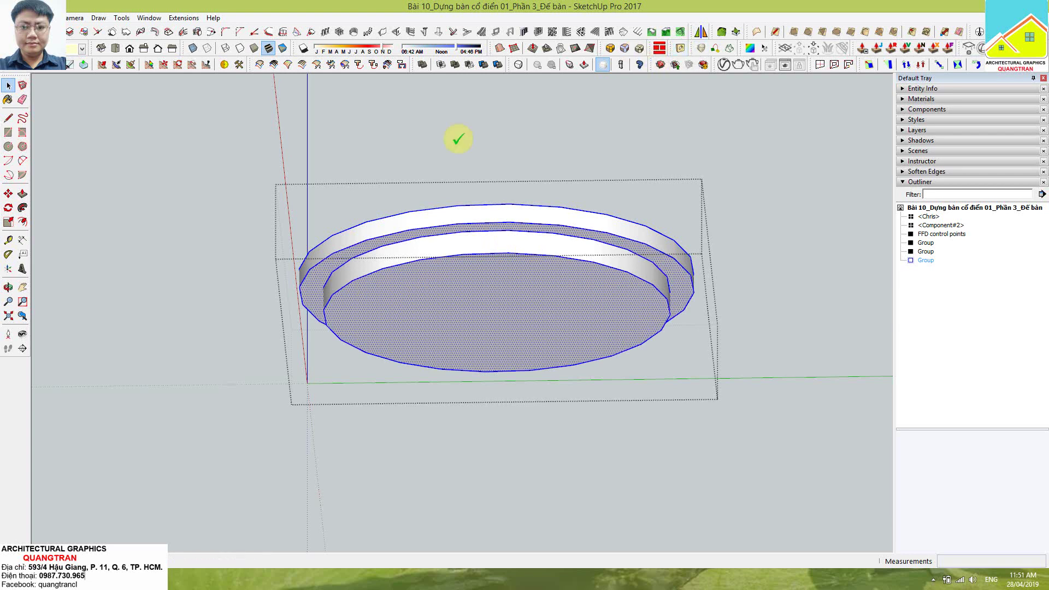
pyautogui.click(277, 117)
pyautogui.write('2')
pyautogui.click(505, 297)
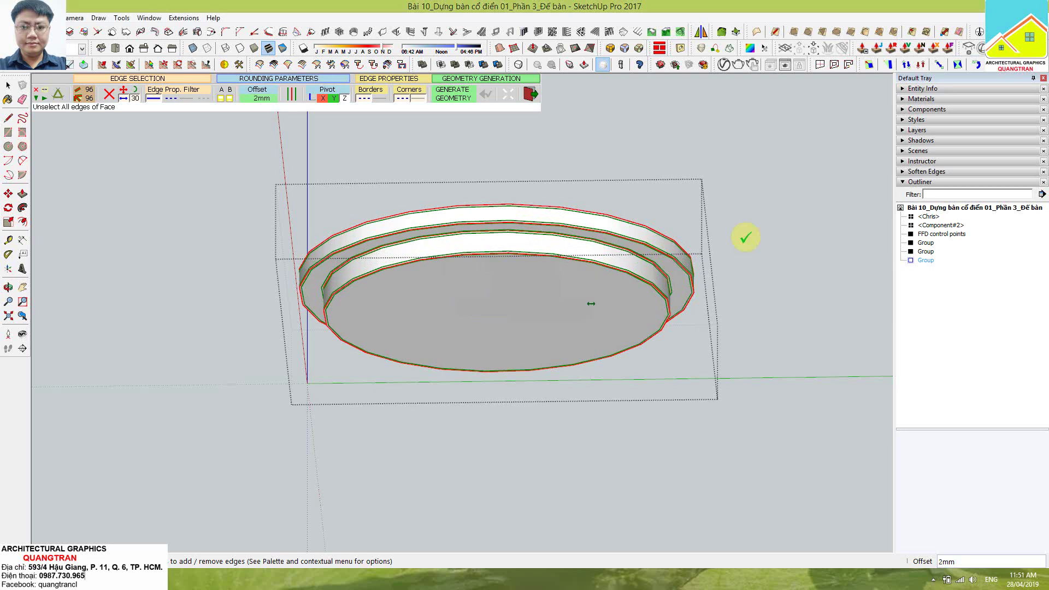
pyautogui.click(751, 138)
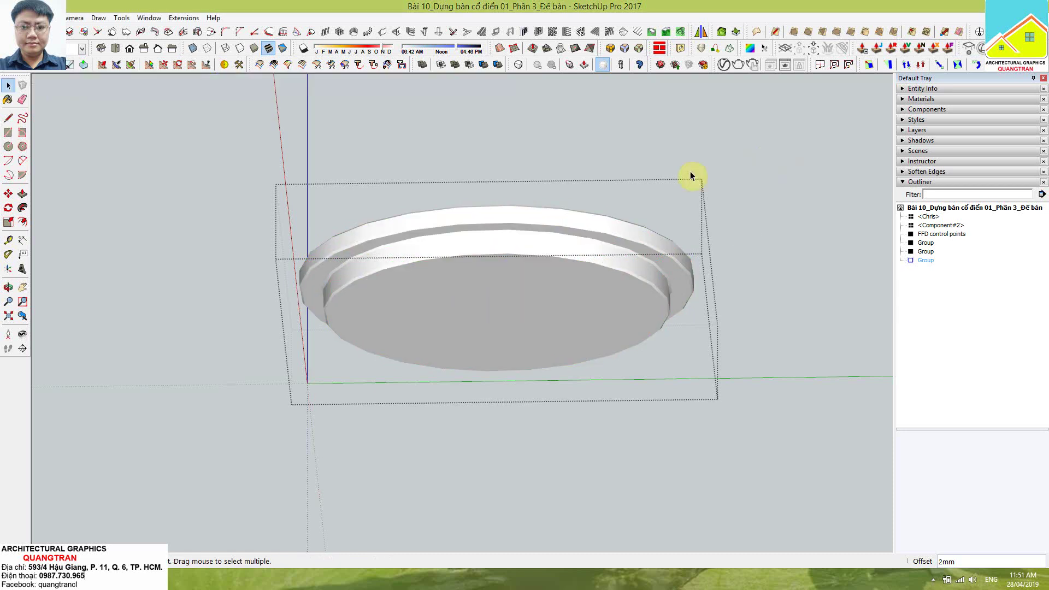
# Step: Smooth the disc group's faceted edges using the Soften Edges settings
pyautogui.moveTo(756, 376); pyautogui.dragTo(592, 276, button='middle')
pyautogui.click(588, 335)
pyautogui.scroll(3, 584, 295)
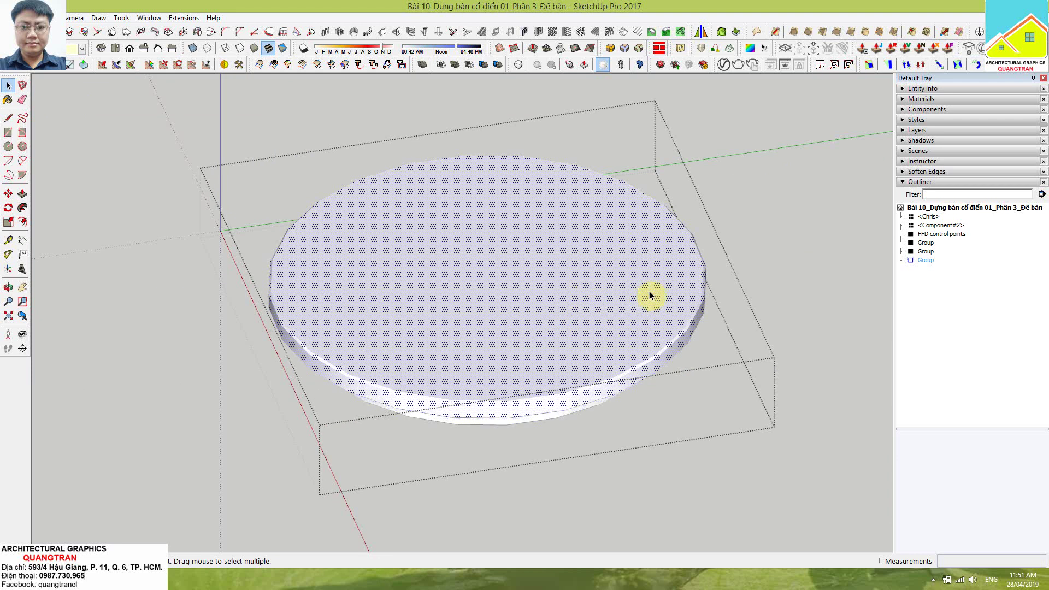
pyautogui.click(924, 172)
pyautogui.click(919, 212)
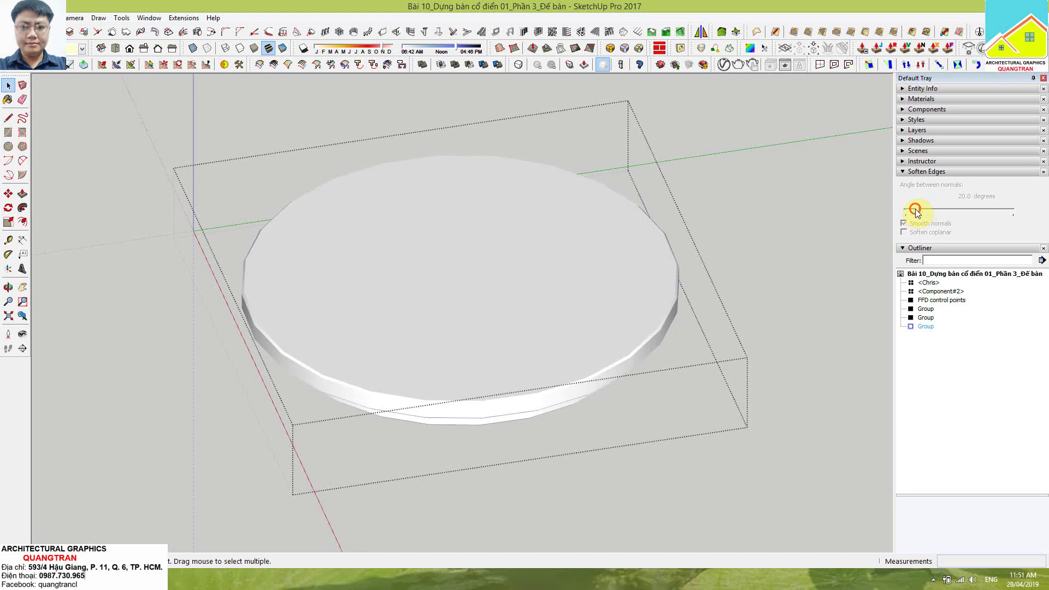
pyautogui.click(827, 231)
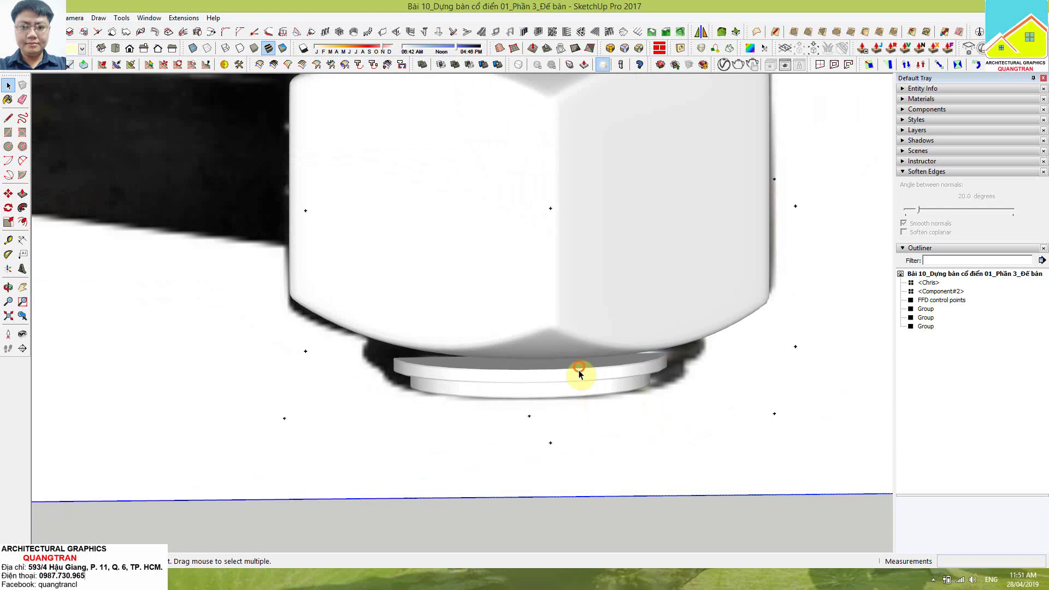
# Step: Inside the disc group, select every face and edge and set the softening angle to 0 degrees
pyautogui.click(579, 368)
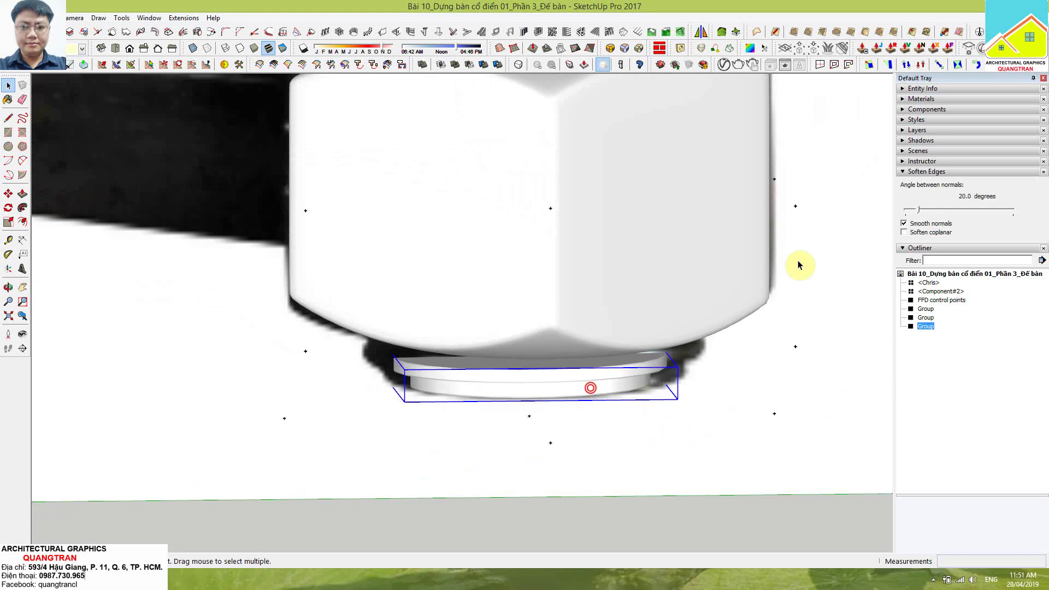
pyautogui.click(918, 211)
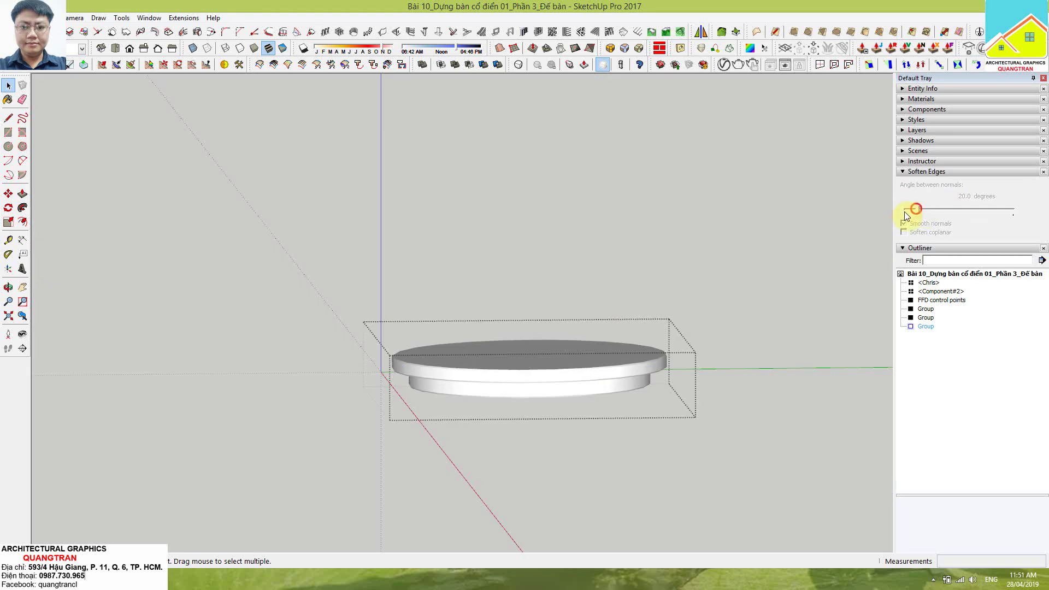
pyautogui.click(614, 383)
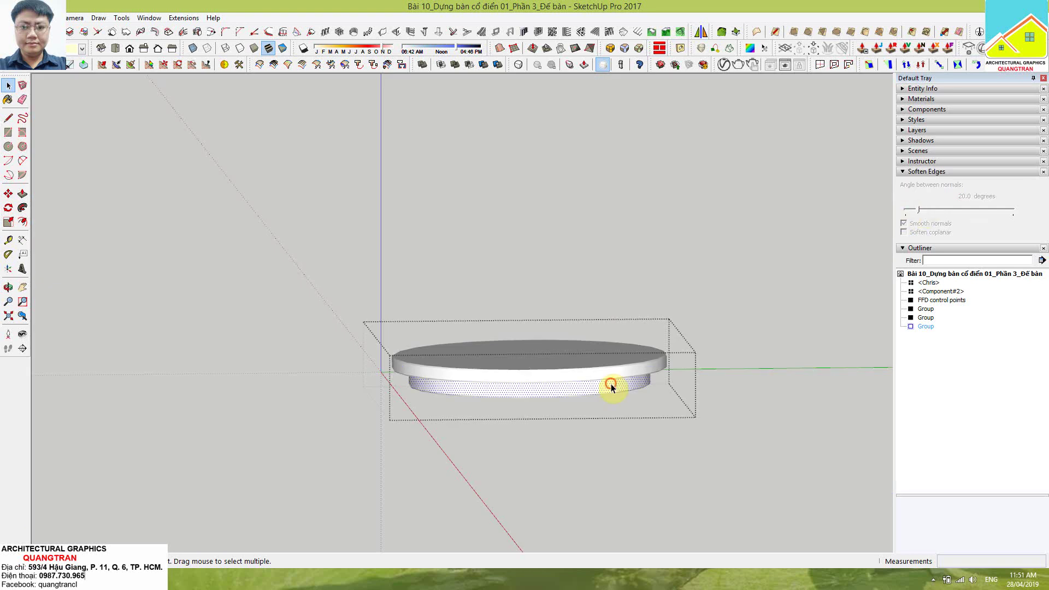
pyautogui.tripleClick(612, 387)
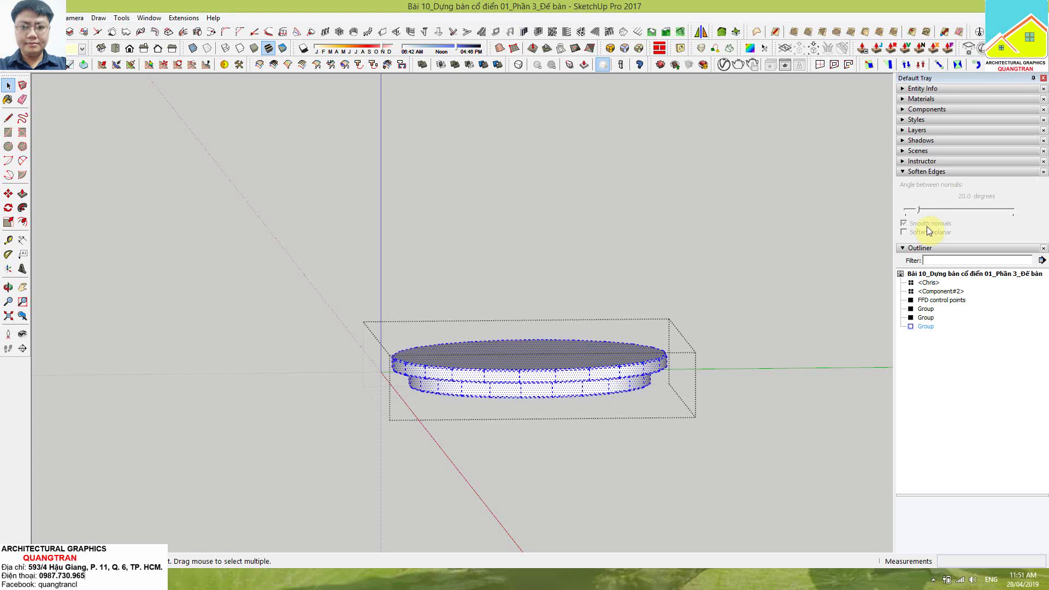
pyautogui.click(918, 211)
pyautogui.click(814, 251)
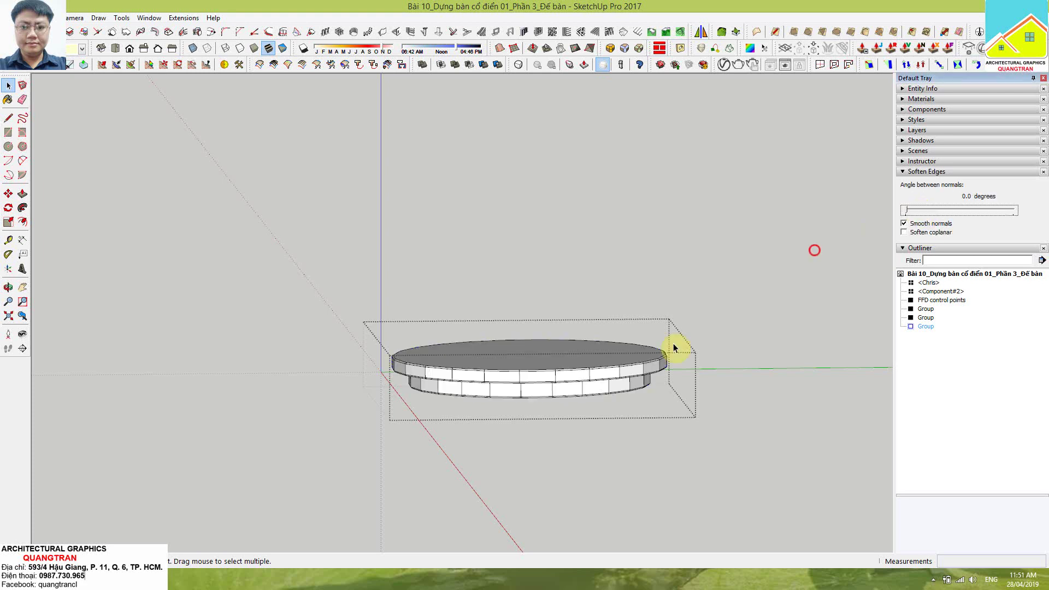
pyautogui.click(605, 408)
pyautogui.scroll(-3, 576, 424)
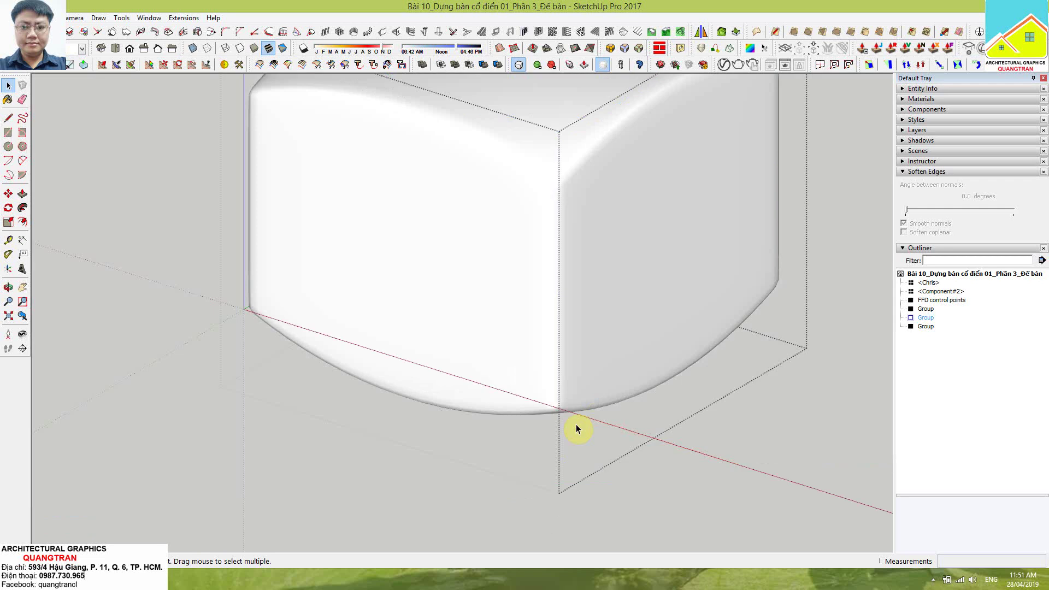
pyautogui.scroll(2, 606, 435)
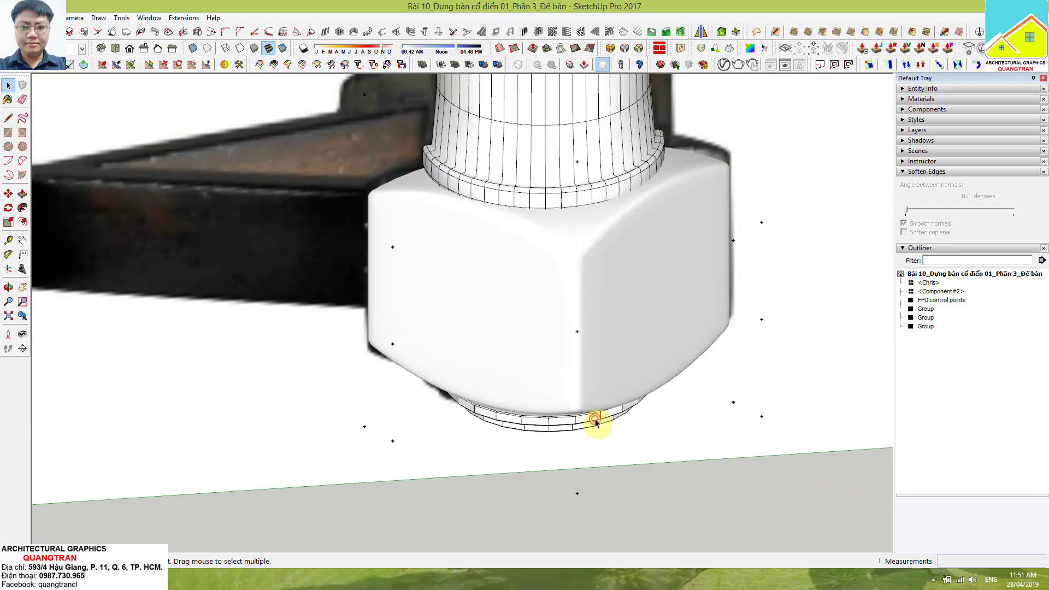
pyautogui.hotkey('ctrl', 'z')
pyautogui.scroll(2, 604, 378)
# Step: Offset an inner circle on the disc base's top face
pyautogui.press('f')
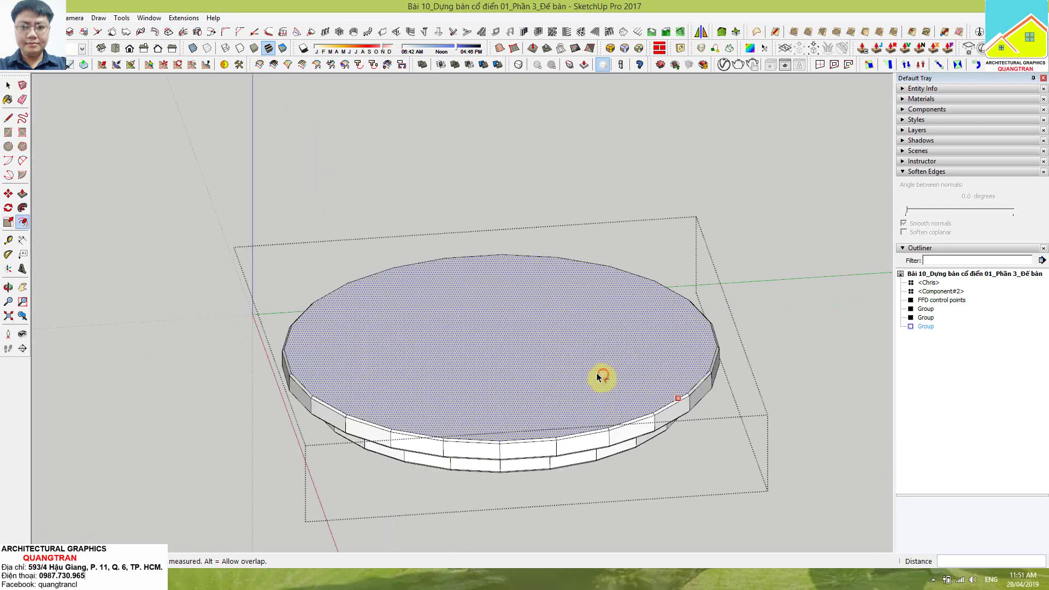
pyautogui.click(605, 380)
pyautogui.click(607, 382)
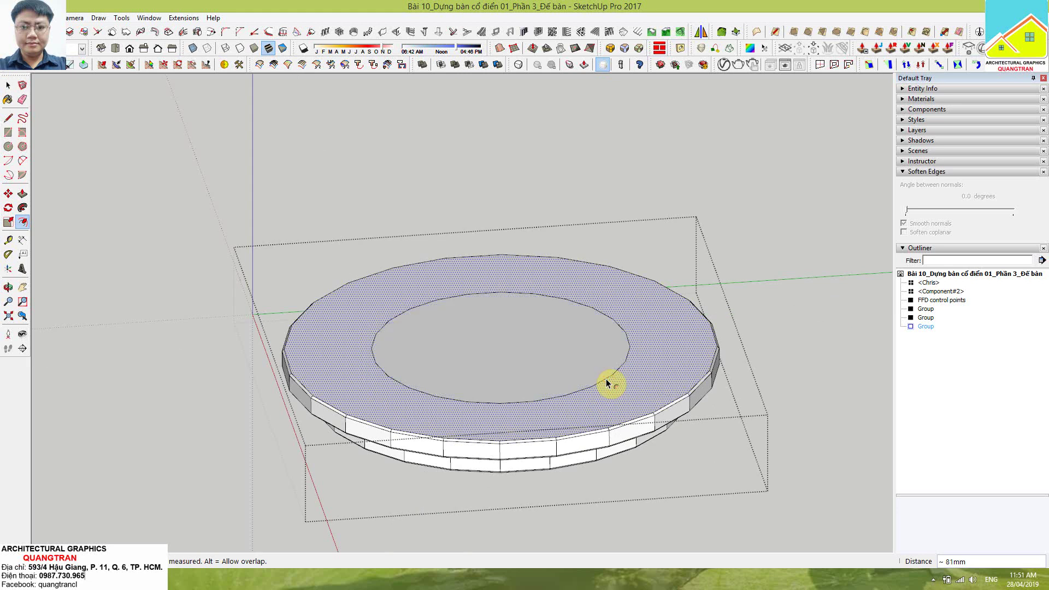
pyautogui.press('space')
pyautogui.press('Escape')
# Step: Offset an inner circle on the disc base's bottom face
pyautogui.moveTo(687, 426)
pyautogui.mouseDown(button='middle')
pyautogui.moveTo(632, 260)
pyautogui.moveTo(564, 288)
pyautogui.mouseUp(button='middle')
pyautogui.click(550, 294)
pyautogui.doubleClick(550, 293)
pyautogui.click(538, 293)
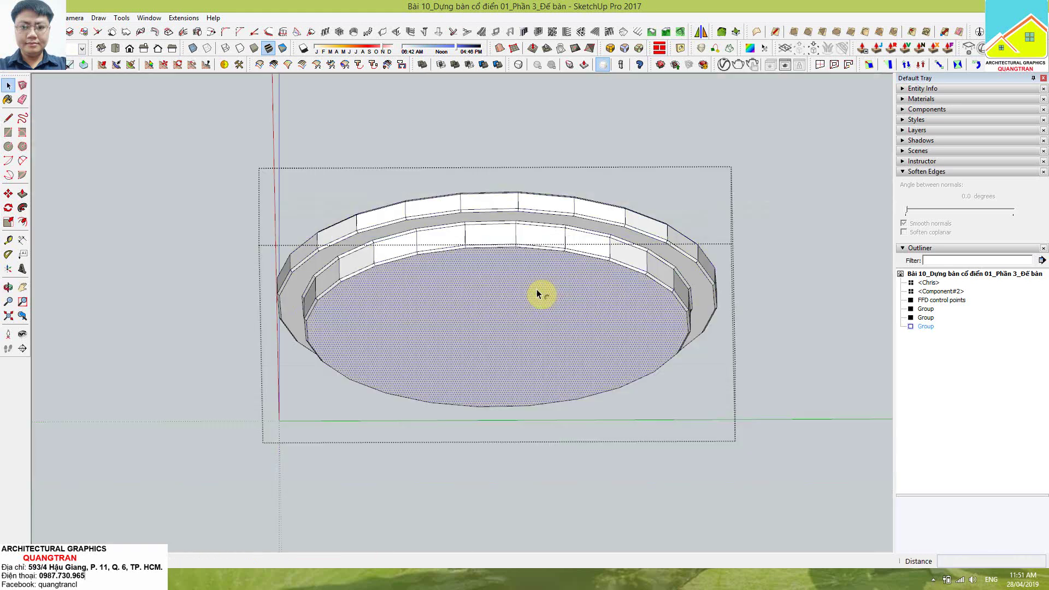
pyautogui.press('f')
pyautogui.click(532, 278)
pyautogui.click(523, 278)
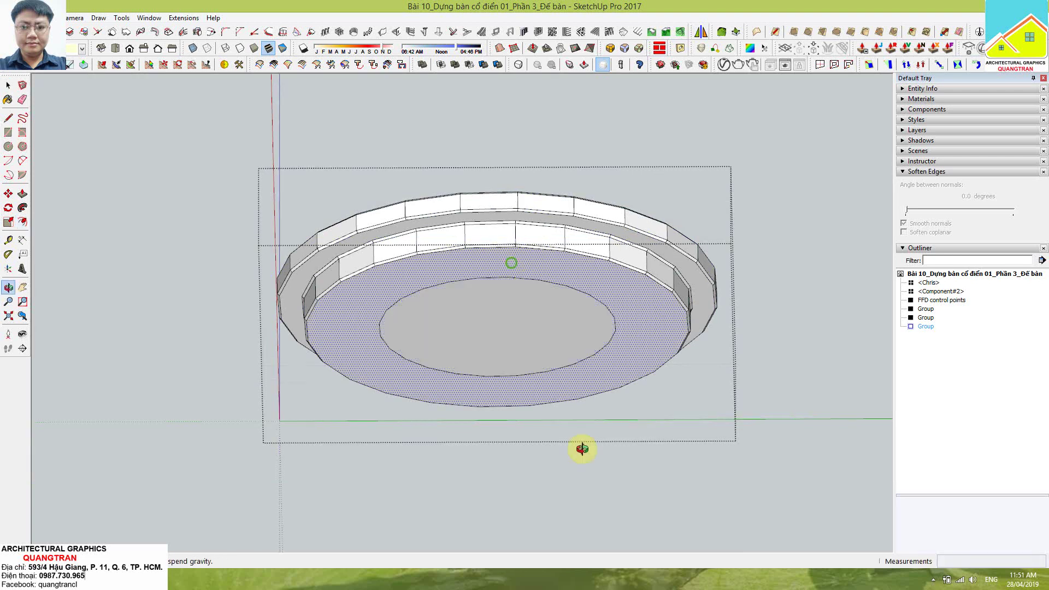
pyautogui.press('space')
pyautogui.moveTo(581, 448)
pyautogui.mouseDown(button='middle')
pyautogui.moveTo(686, 276)
pyautogui.moveTo(604, 300)
pyautogui.mouseUp(button='middle')
pyautogui.press('Escape')
# Step: Split the top and bottom ring faces into radial segments with the plugin
pyautogui.doubleClick(656, 284)
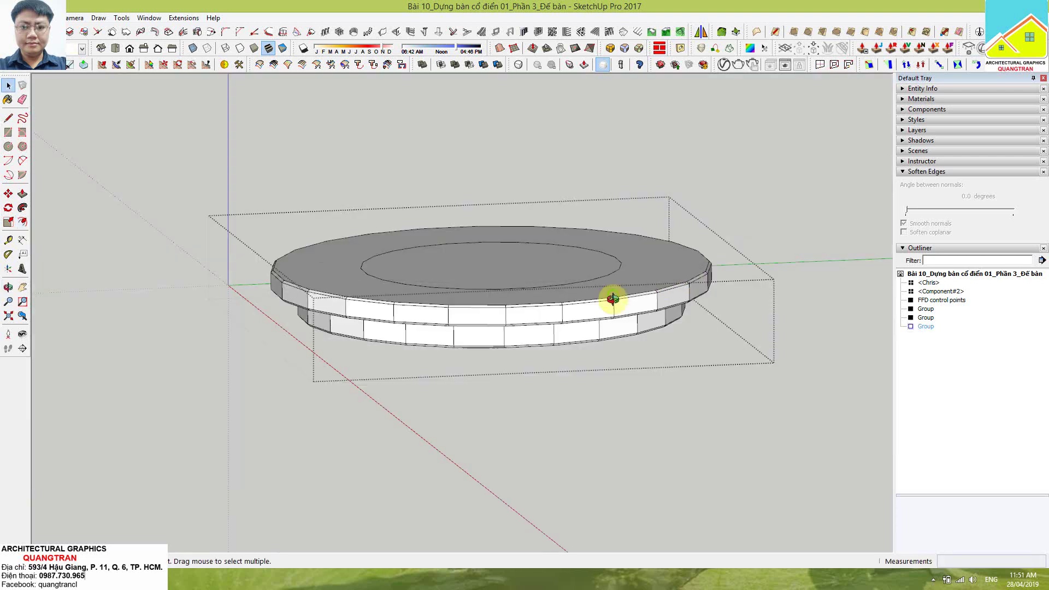
pyautogui.scroll(2, 604, 300)
pyautogui.click(632, 280)
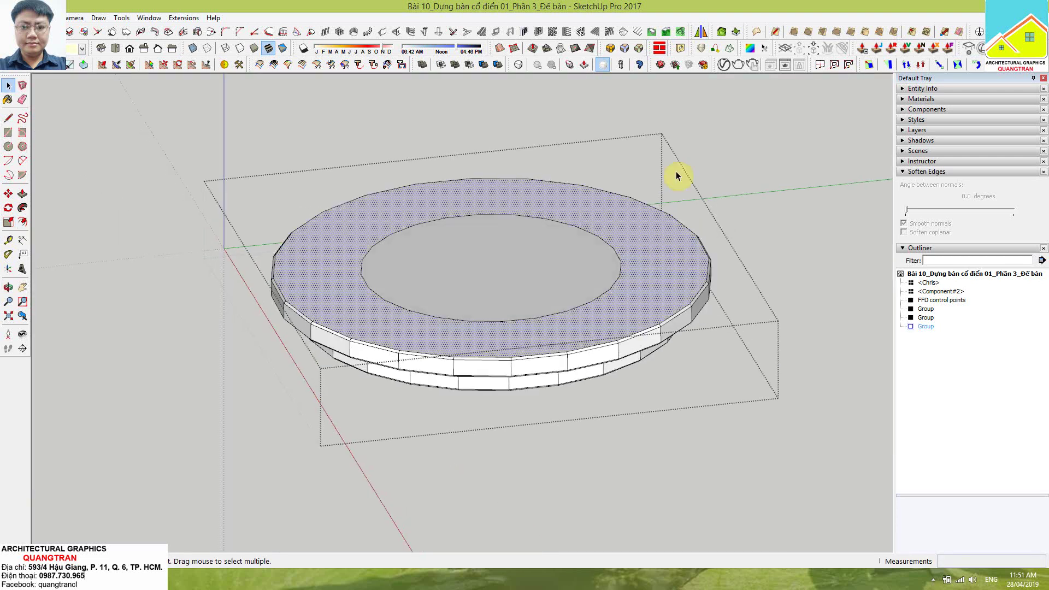
pyautogui.click(835, 64)
pyautogui.moveTo(752, 224)
pyautogui.mouseDown(button='middle')
pyautogui.moveTo(738, 251)
pyautogui.moveTo(628, 281)
pyautogui.mouseUp(button='middle')
pyautogui.click(628, 281)
pyautogui.click(834, 64)
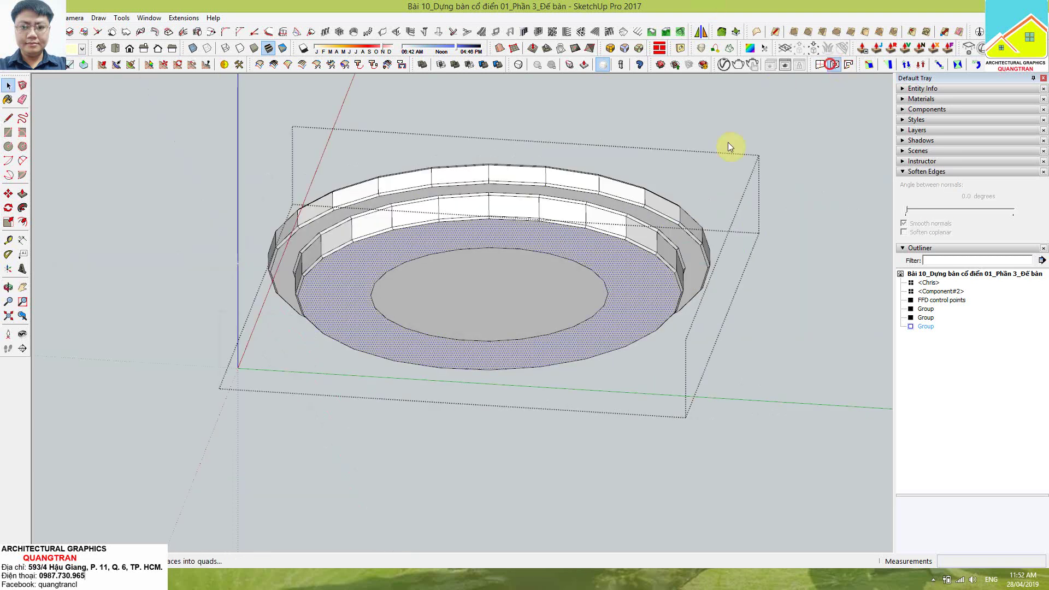
# Step: Divide the middle ring face along its edges and inspect the segmented base
pyautogui.moveTo(615, 382)
pyautogui.mouseDown(button='middle')
pyautogui.moveTo(645, 321)
pyautogui.moveTo(577, 340)
pyautogui.moveTo(574, 171)
pyautogui.mouseUp(button='middle')
pyautogui.scroll(3, 569, 186)
pyautogui.click(563, 198)
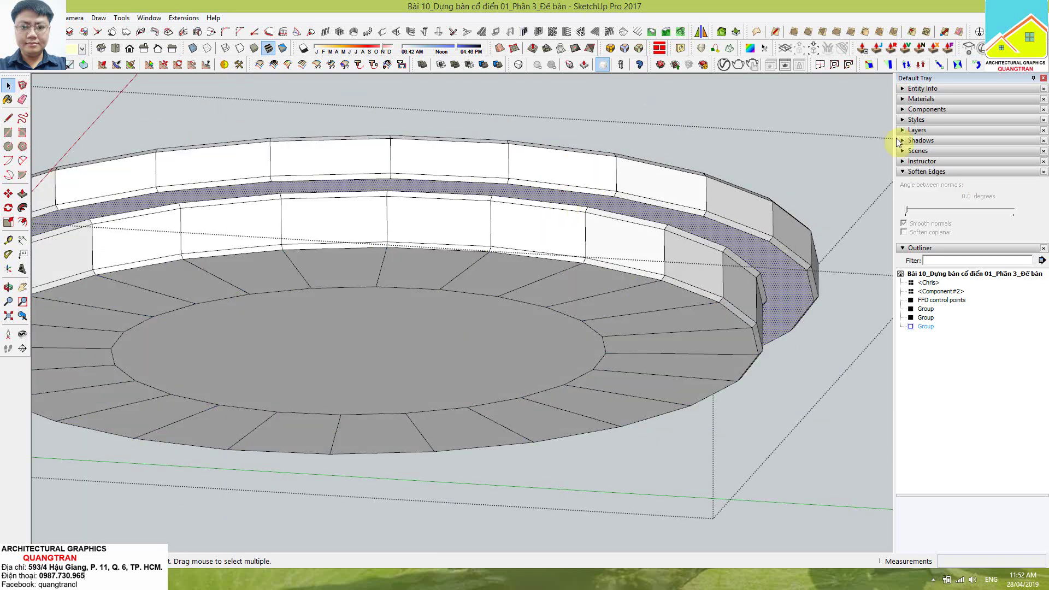
pyautogui.click(852, 65)
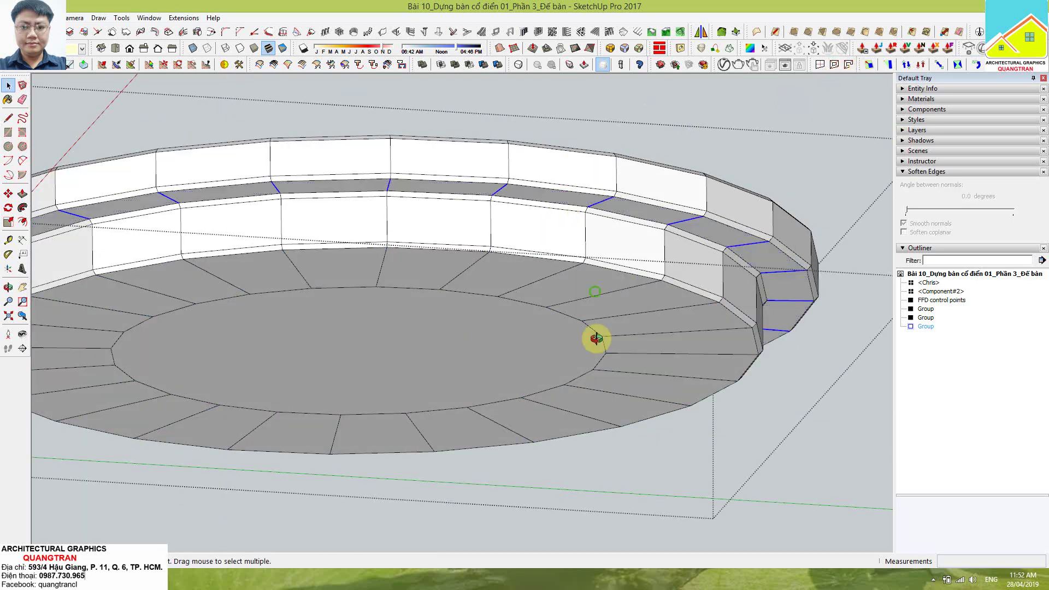
pyautogui.moveTo(597, 335); pyautogui.dragTo(583, 402, button='middle')
pyautogui.scroll(-3, 648, 417)
pyautogui.scroll(-3, 761, 316)
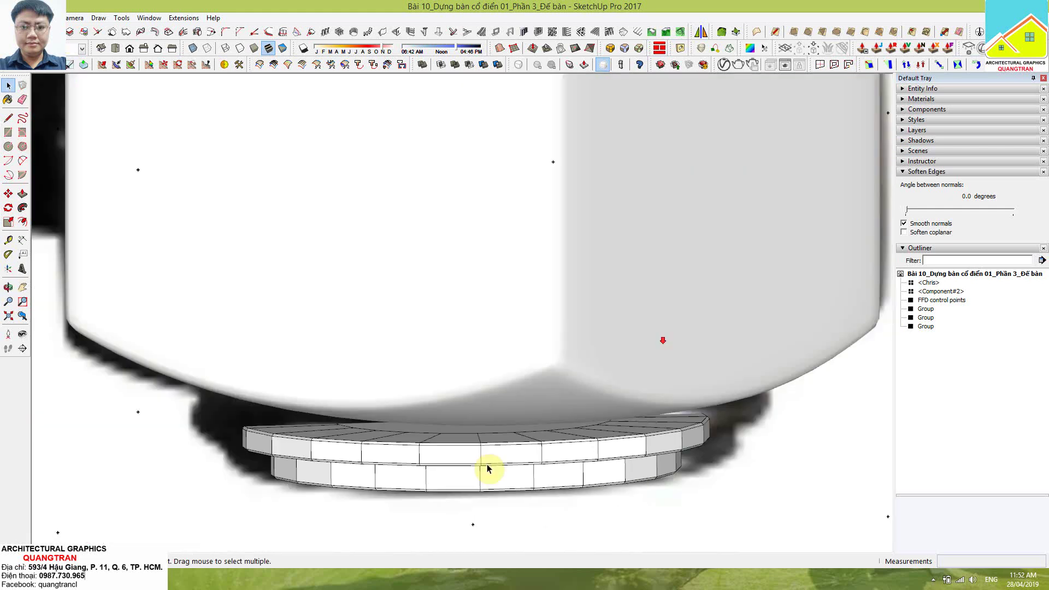
# Step: Smooth the stacked disc base group's mesh with the plugin
pyautogui.moveTo(761, 315); pyautogui.dragTo(502, 453, button='middle')
pyautogui.click(503, 447)
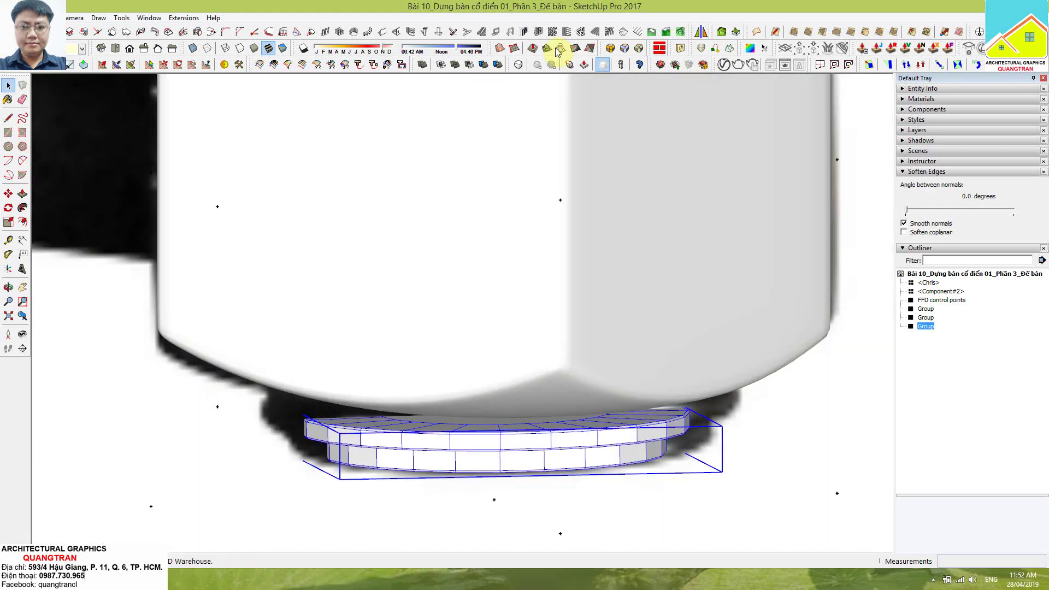
pyautogui.click(519, 64)
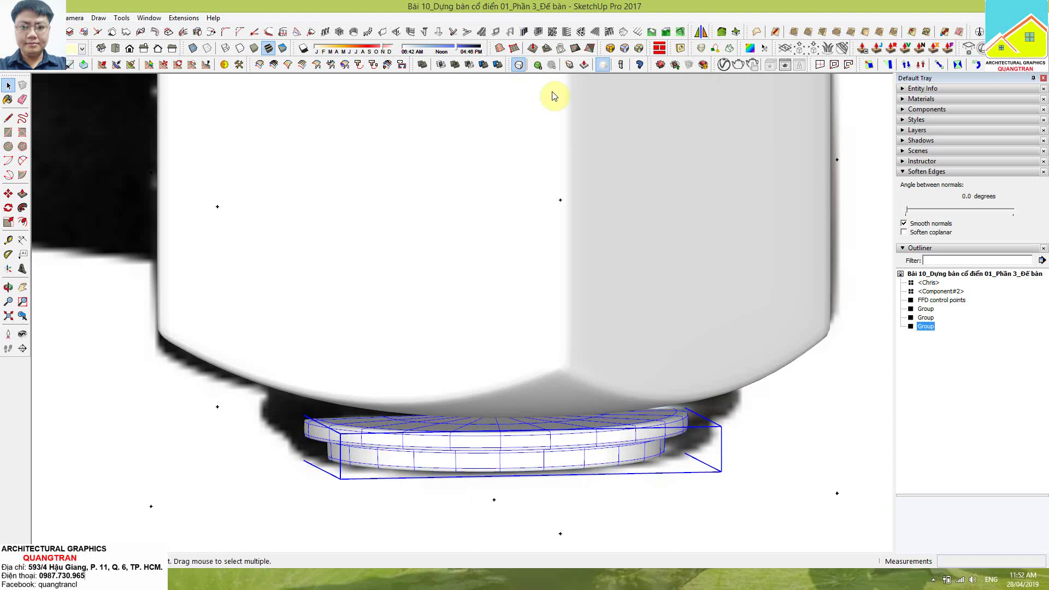
pyautogui.moveTo(847, 411)
pyautogui.mouseDown(button='middle')
pyautogui.moveTo(560, 367)
pyautogui.moveTo(773, 435)
pyautogui.moveTo(571, 391)
pyautogui.mouseUp(button='middle')
pyautogui.scroll(-3, 559, 372)
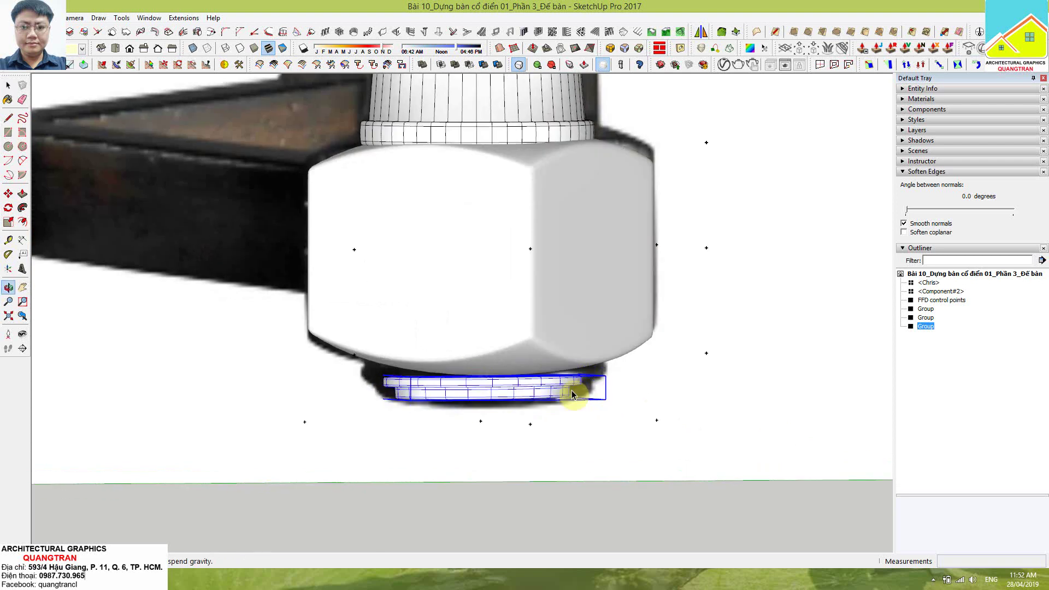
# Step: Scale the disc base up by a factor of 1.15
pyautogui.press('s')
pyautogui.scroll(3, 403, 437)
pyautogui.scroll(1, 382, 372)
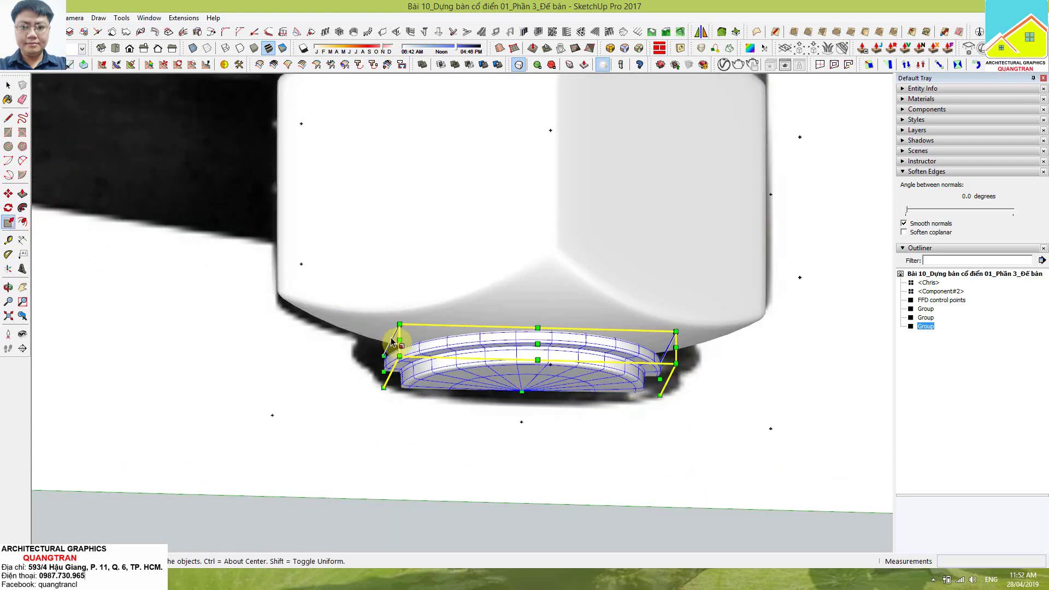
pyautogui.click(399, 324)
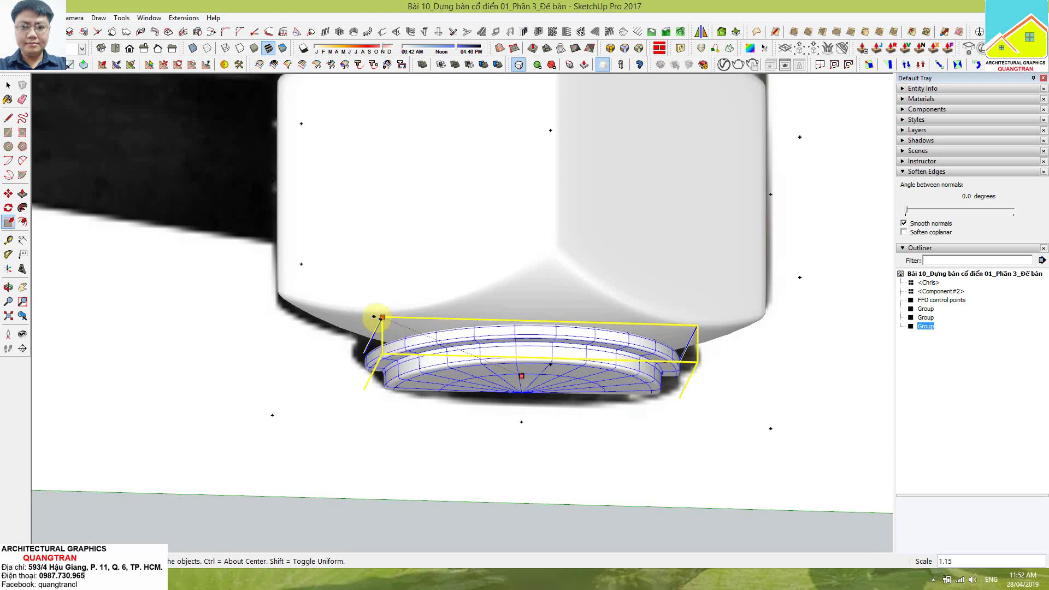
pyautogui.click(370, 316)
pyautogui.moveTo(574, 352); pyautogui.dragTo(545, 457, button='middle')
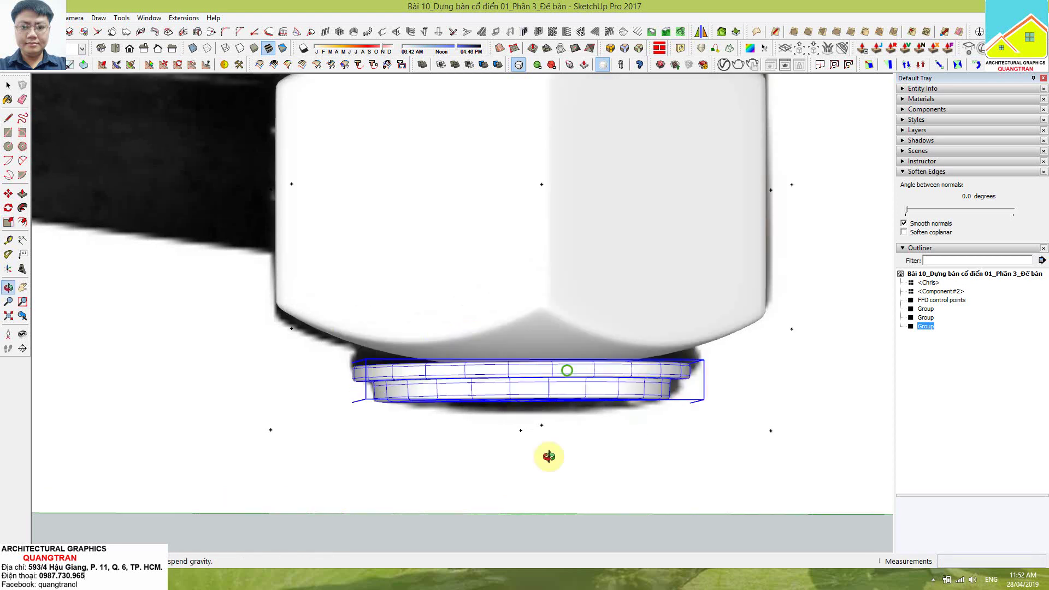
pyautogui.scroll(-2, 711, 407)
pyautogui.scroll(-2, 745, 402)
# Step: Move the base 21mm up against the rounded block foot
pyautogui.press('m')
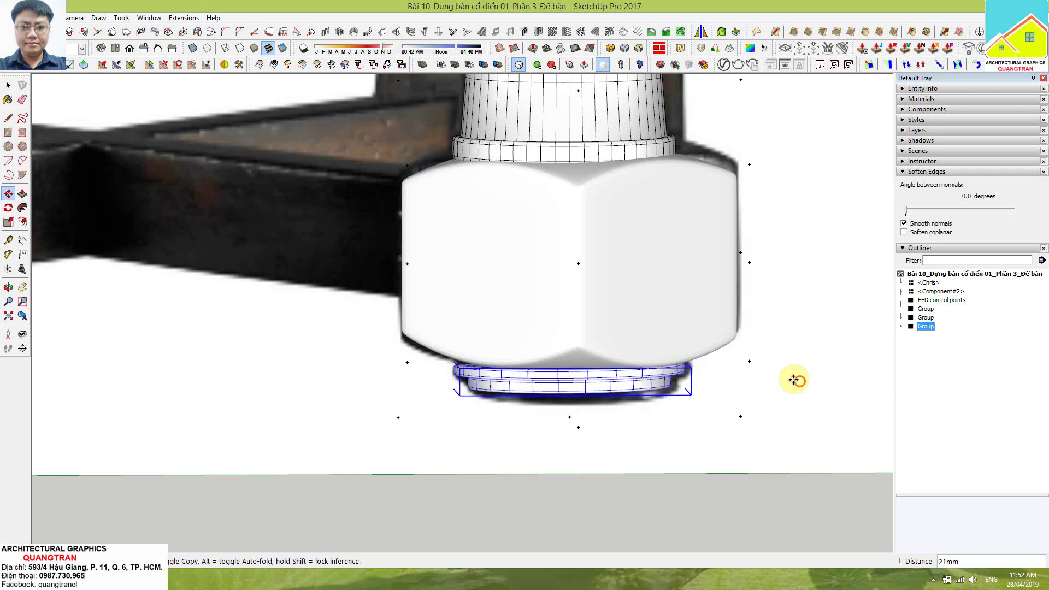
pyautogui.moveTo(800, 386); pyautogui.dragTo(575, 373, button='middle')
pyautogui.scroll(-2, 730, 350)
pyautogui.press('space')
pyautogui.scroll(-2, 596, 448)
# Step: Select the rounded block foot of the right leg
pyautogui.click(595, 448)
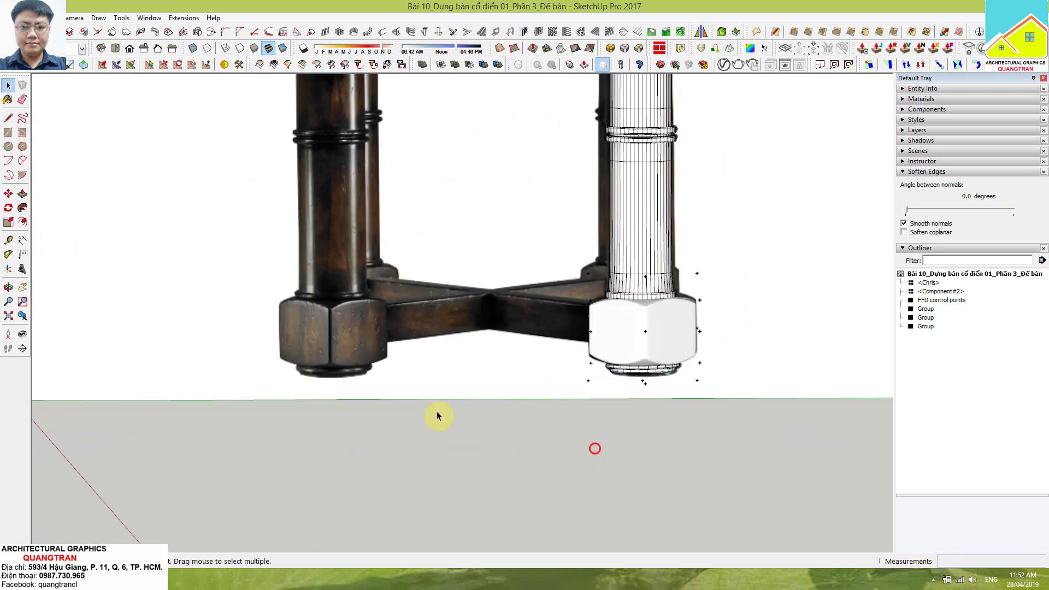
pyautogui.scroll(-2, 437, 414)
pyautogui.moveTo(409, 248)
pyautogui.mouseDown(button='middle')
pyautogui.moveTo(276, 215)
pyautogui.moveTo(270, 164)
pyautogui.moveTo(327, 276)
pyautogui.moveTo(389, 209)
pyautogui.moveTo(456, 258)
pyautogui.mouseUp(button='middle')
pyautogui.press('space')
pyautogui.scroll(2, 579, 370)
pyautogui.scroll(2, 563, 354)
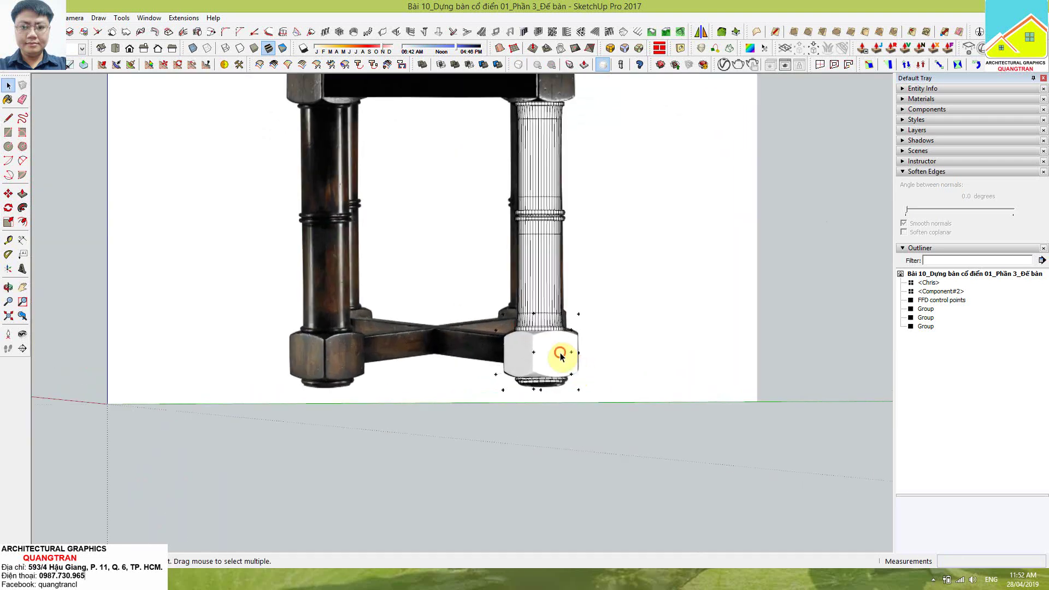
pyautogui.click(575, 358)
pyautogui.scroll(-3, 584, 366)
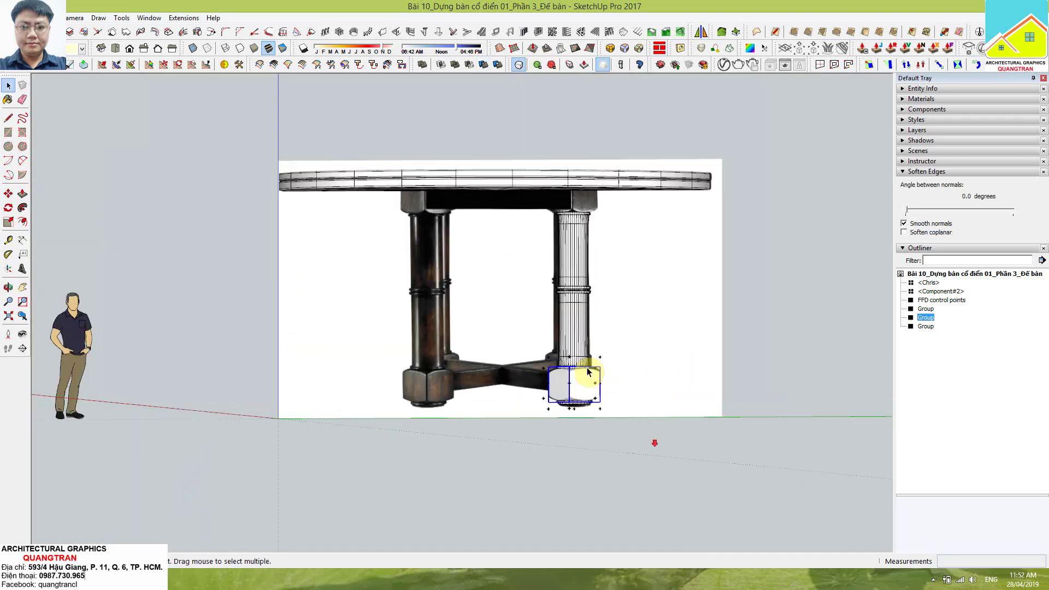
pyautogui.scroll(1, 582, 258)
pyautogui.scroll(1, 581, 258)
# Step: Copy the block foot with Move plus Ctrl and place it under the tabletop
pyautogui.press('m')
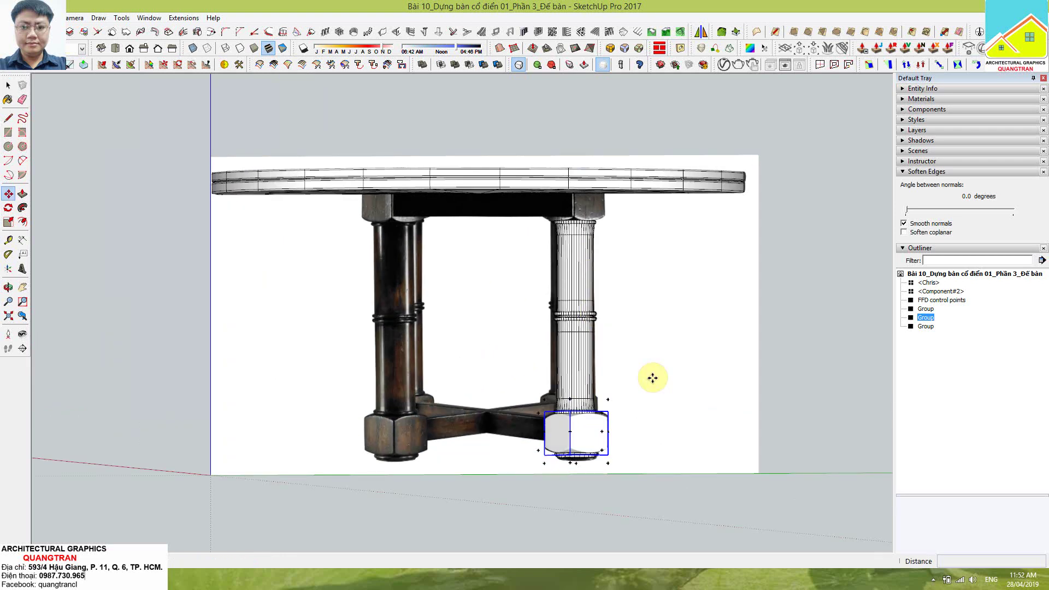
pyautogui.press('ctrl')
pyautogui.click(666, 385)
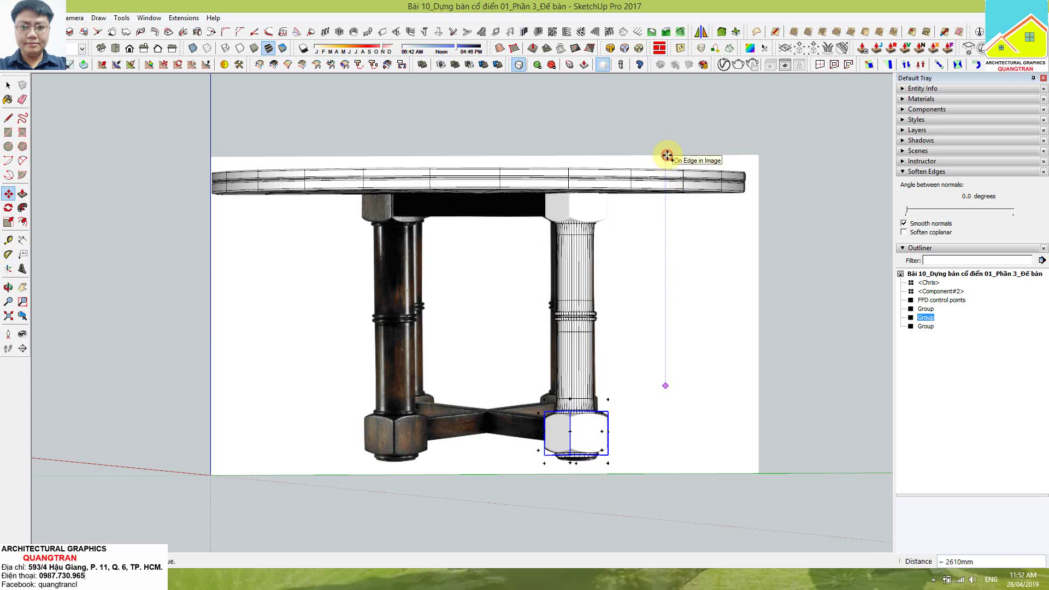
pyautogui.click(667, 157)
pyautogui.scroll(5, 562, 175)
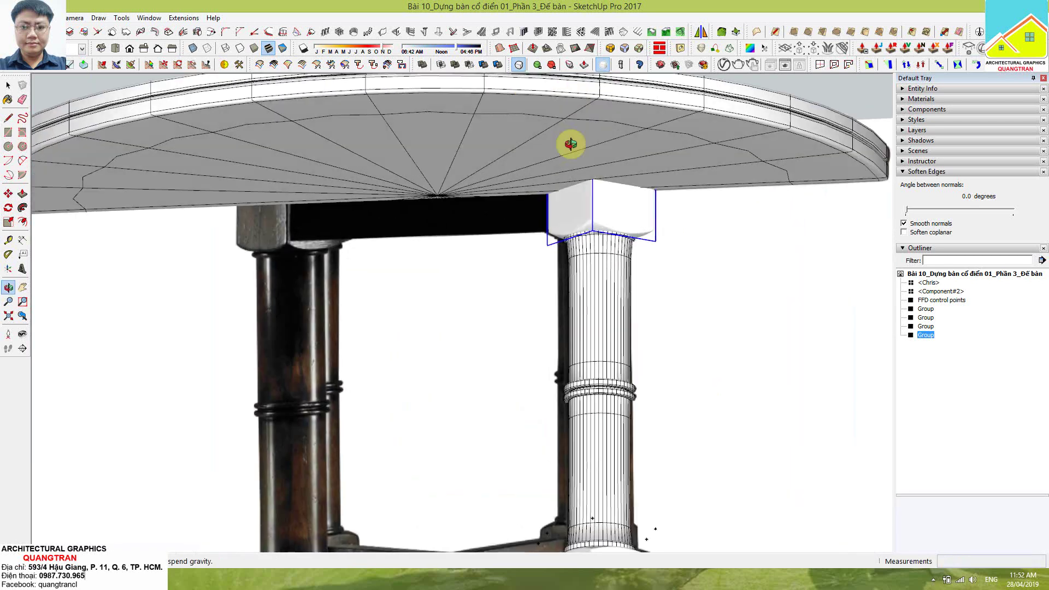
pyautogui.moveTo(558, 96)
pyautogui.mouseDown(button='middle')
pyautogui.moveTo(575, 81)
pyautogui.moveTo(540, 229)
pyautogui.mouseUp(button='middle')
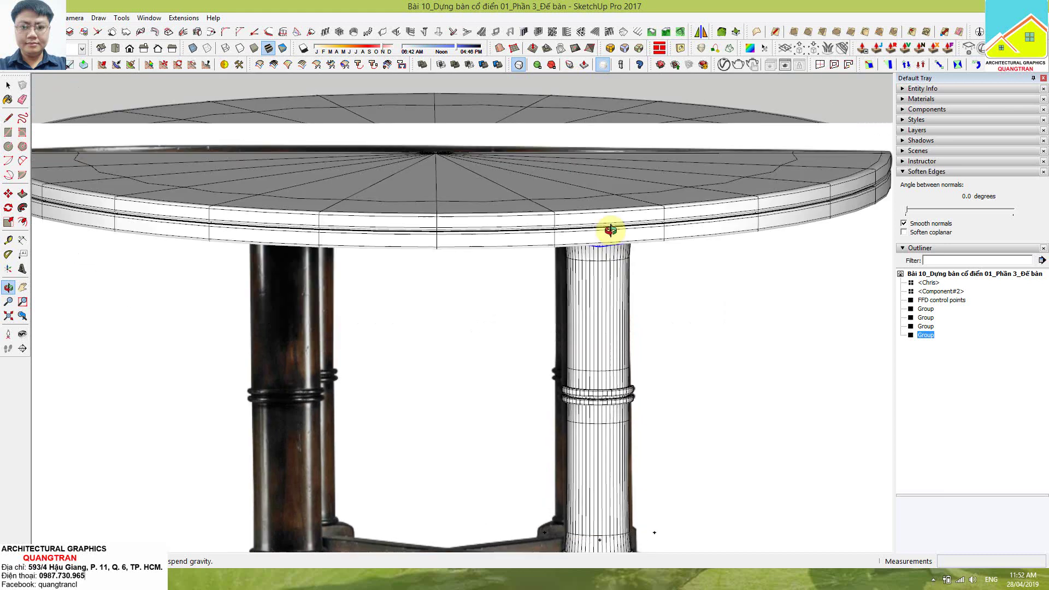
pyautogui.scroll(-5, 540, 229)
# Step: Orbit around the column to inspect the new capital under the tabletop
pyautogui.scroll(-3, 574, 234)
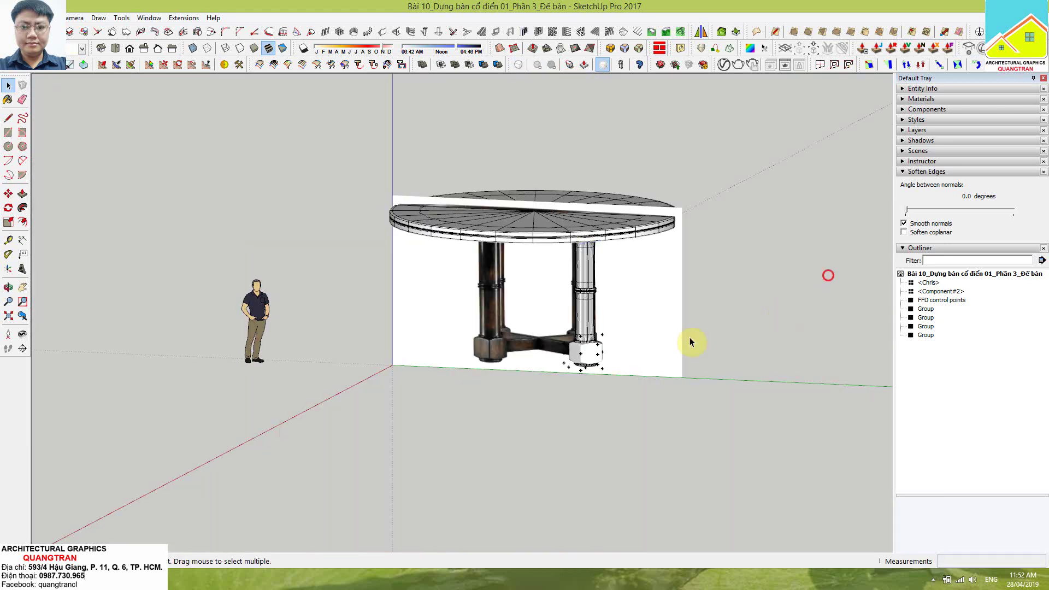
pyautogui.moveTo(503, 270)
pyautogui.mouseDown(button='middle')
pyautogui.moveTo(550, 206)
pyautogui.moveTo(468, 227)
pyautogui.mouseUp(button='middle')
pyautogui.scroll(2, 574, 211)
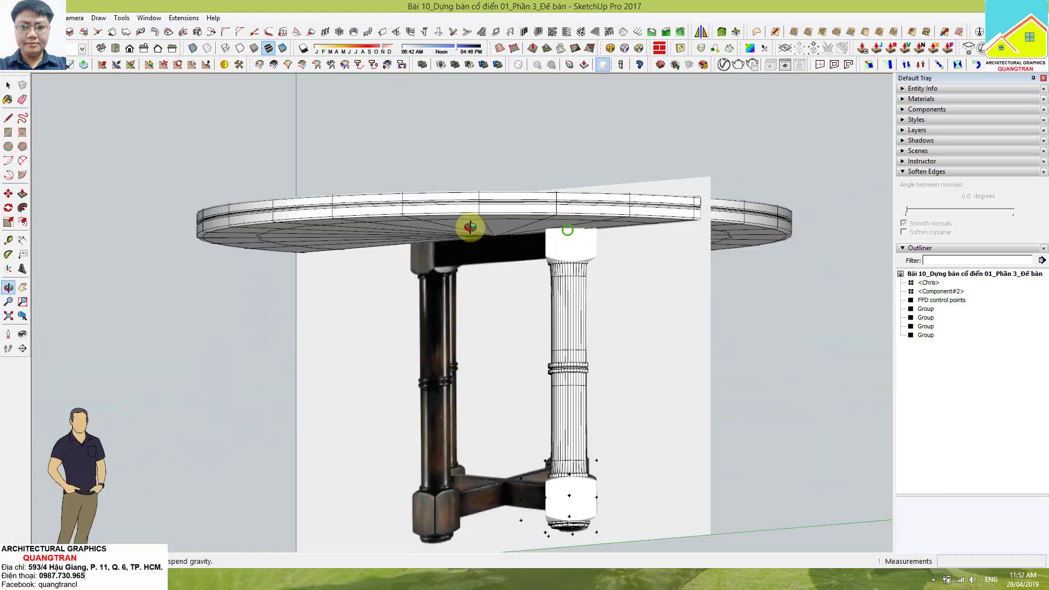
pyautogui.scroll(2, 383, 217)
pyautogui.moveTo(383, 217); pyautogui.dragTo(392, 183, button='middle')
pyautogui.moveTo(504, 281)
pyautogui.mouseDown(button='middle')
pyautogui.moveTo(531, 300)
pyautogui.moveTo(581, 295)
pyautogui.moveTo(534, 236)
pyautogui.mouseUp(button='middle')
# Step: Group the capital, shaft, block foot and disc base into one column
pyautogui.click(538, 240)
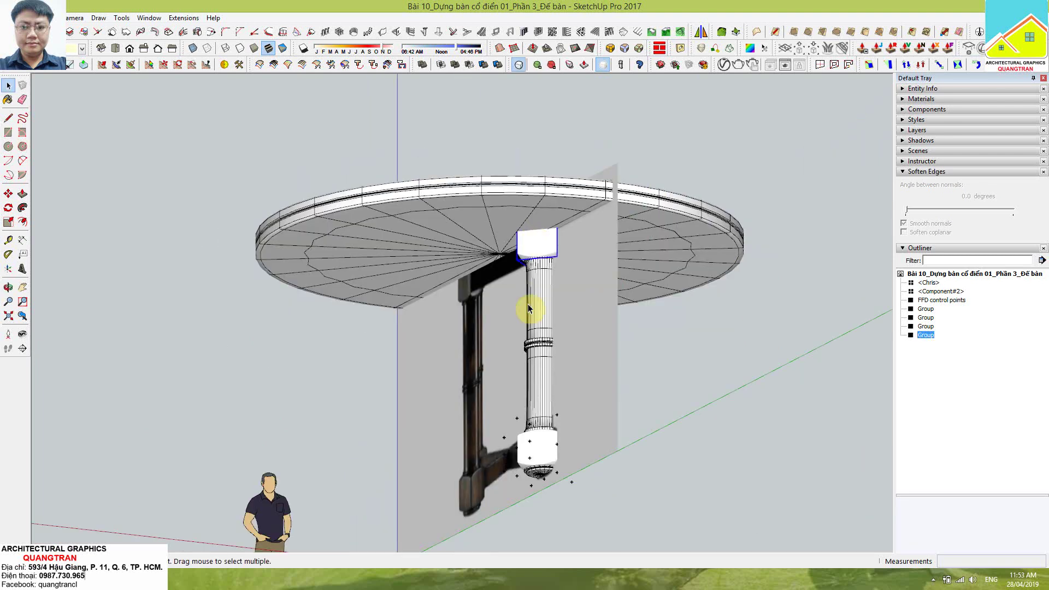
pyautogui.keyDown('ctrl'); pyautogui.click(536, 304); pyautogui.keyUp('ctrl')
pyautogui.keyDown('ctrl'); pyautogui.click(539, 447); pyautogui.keyUp('ctrl')
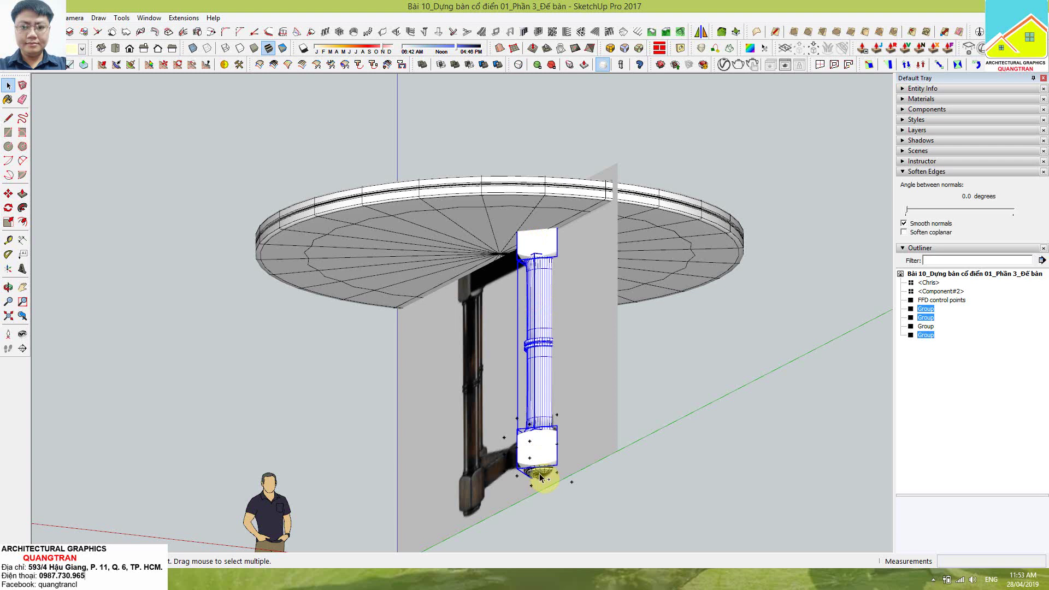
pyautogui.keyDown('ctrl'); pyautogui.click(540, 474); pyautogui.keyUp('ctrl')
pyautogui.rightClick(540, 472)
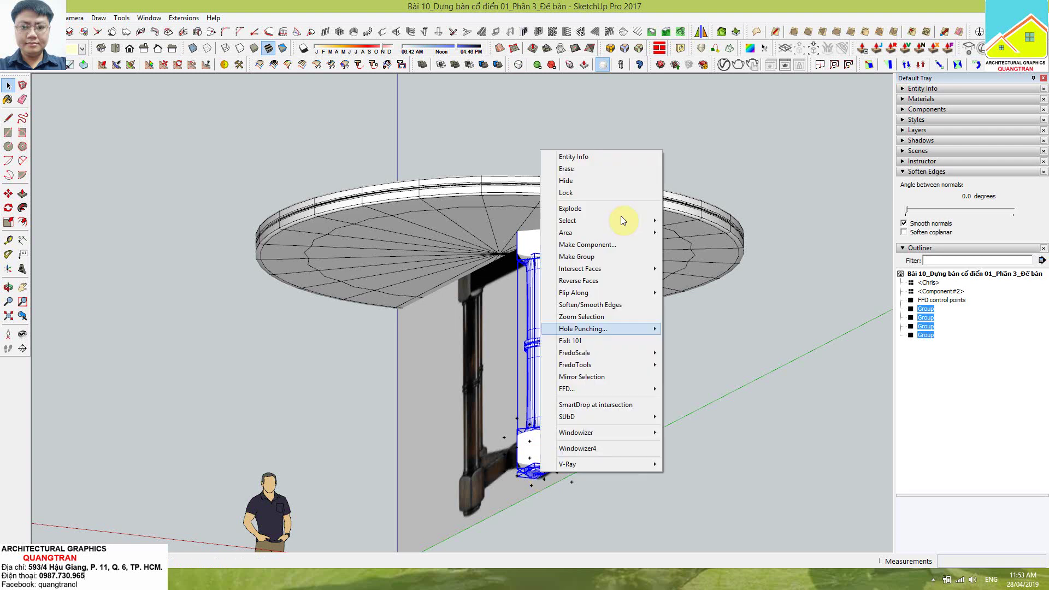
pyautogui.click(595, 263)
# Step: Hide the table's reference photo
pyautogui.click(583, 379)
pyautogui.rightClick(583, 377)
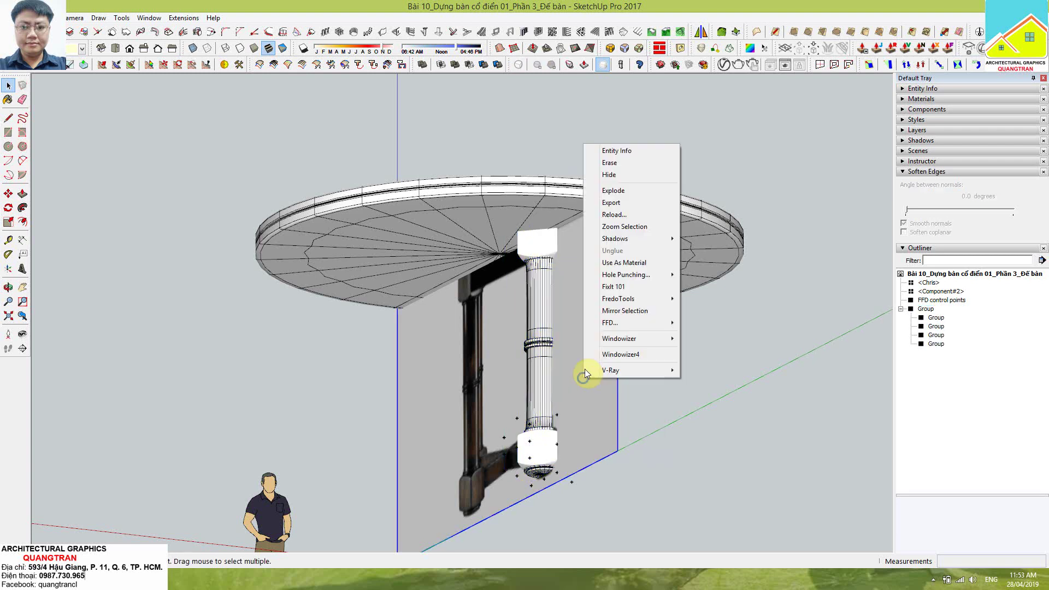
pyautogui.click(612, 177)
# Step: Select the column group and collapse its nested groups in the Outliner
pyautogui.moveTo(586, 256)
pyautogui.mouseDown(button='middle')
pyautogui.moveTo(562, 386)
pyautogui.moveTo(536, 433)
pyautogui.moveTo(213, 322)
pyautogui.moveTo(407, 375)
pyautogui.mouseUp(button='middle')
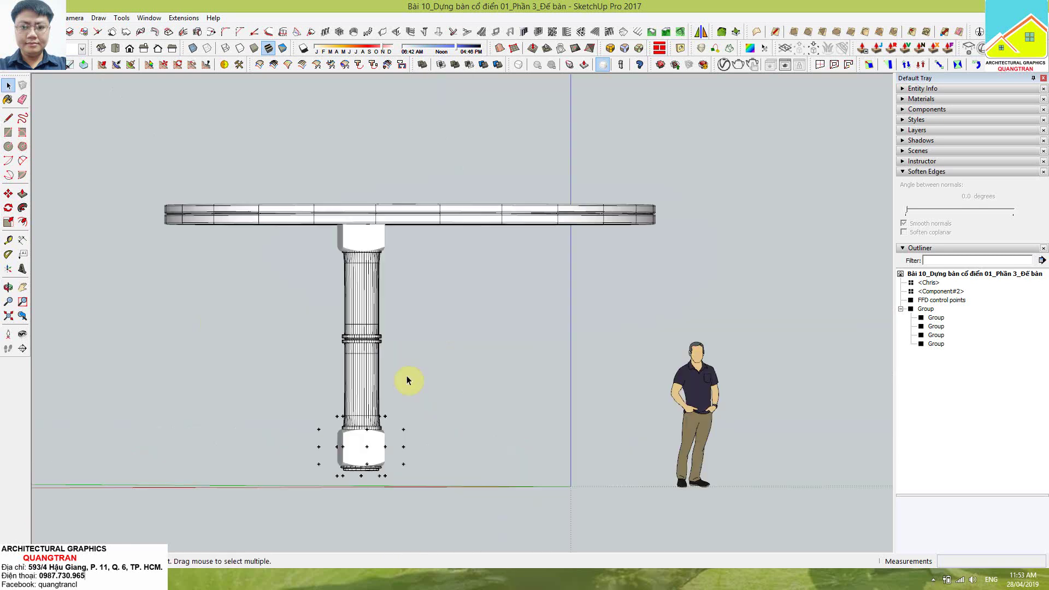
pyautogui.click(350, 461)
pyautogui.moveTo(350, 462)
pyautogui.mouseDown(button='middle')
pyautogui.moveTo(569, 486)
pyautogui.moveTo(765, 437)
pyautogui.mouseUp(button='middle')
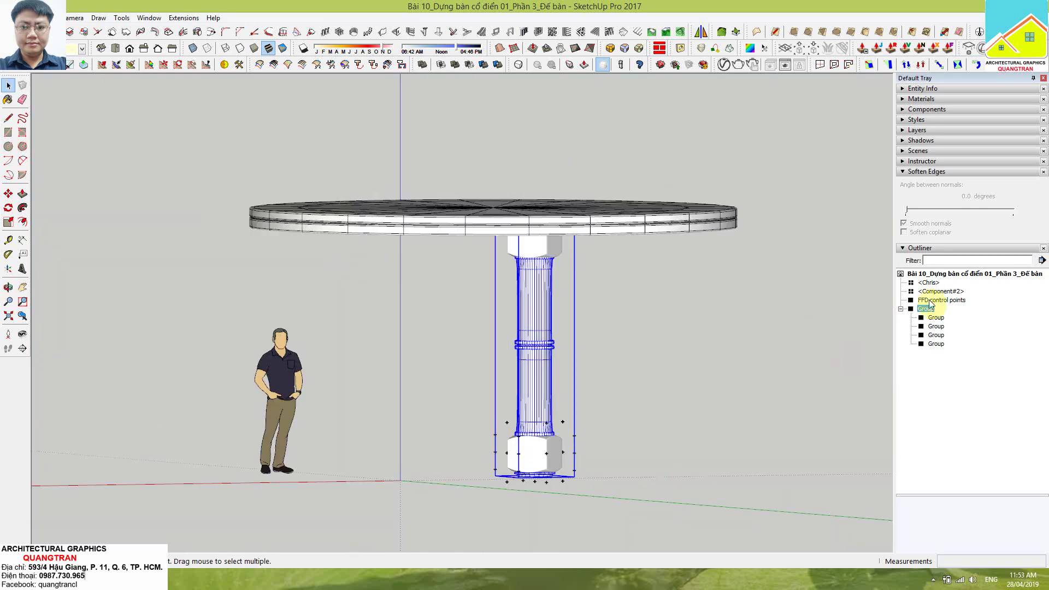
pyautogui.click(901, 310)
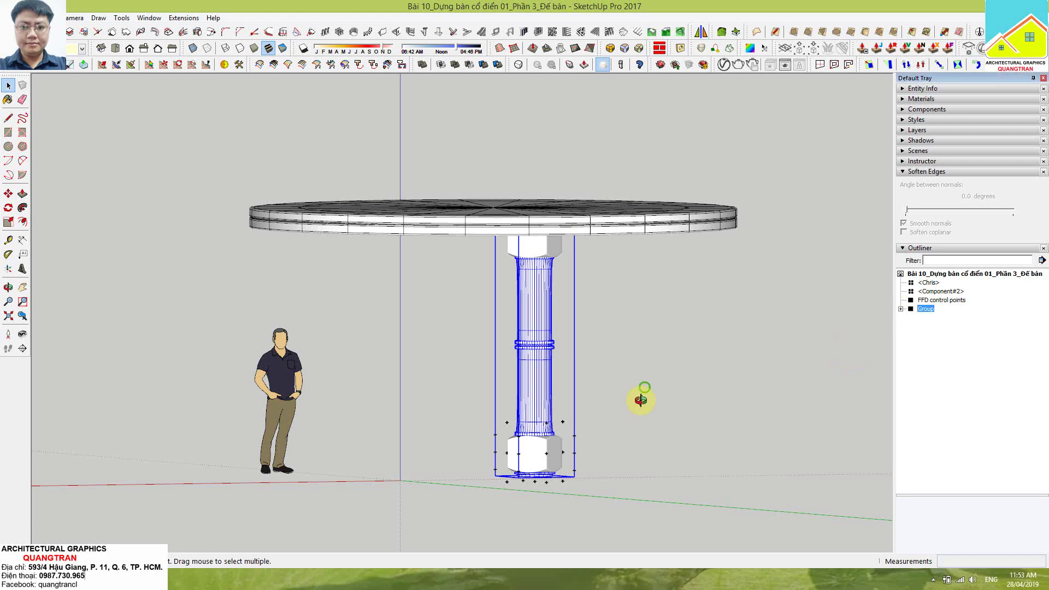
pyautogui.moveTo(637, 399)
pyautogui.mouseDown(button='middle')
pyautogui.moveTo(698, 461)
pyautogui.moveTo(733, 344)
pyautogui.moveTo(756, 424)
pyautogui.moveTo(633, 351)
pyautogui.moveTo(574, 429)
pyautogui.moveTo(539, 449)
pyautogui.moveTo(534, 475)
pyautogui.moveTo(468, 492)
pyautogui.moveTo(461, 520)
pyautogui.moveTo(541, 487)
pyautogui.moveTo(597, 487)
pyautogui.mouseUp(button='middle')
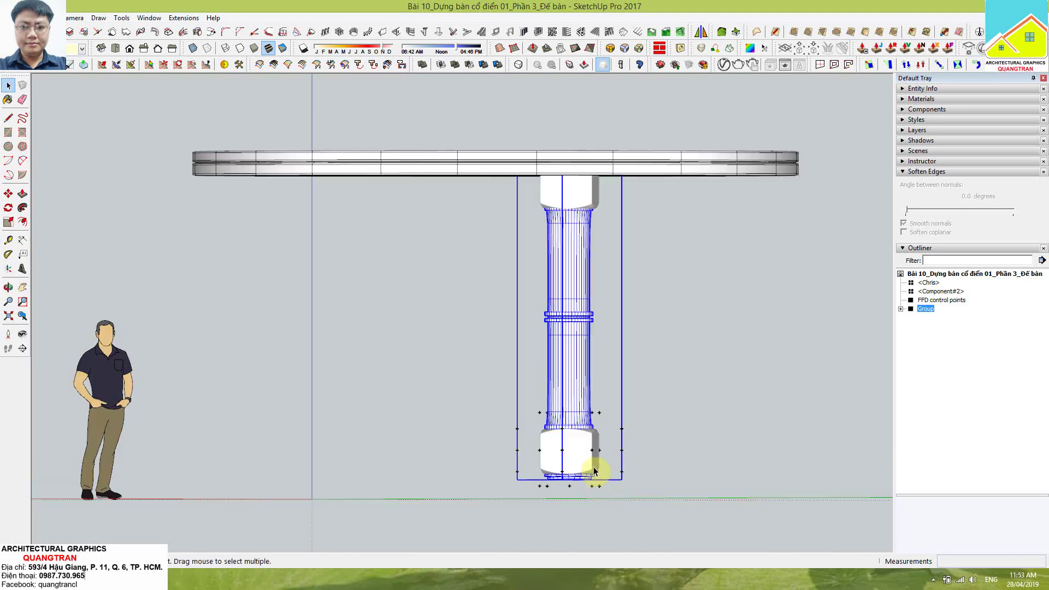